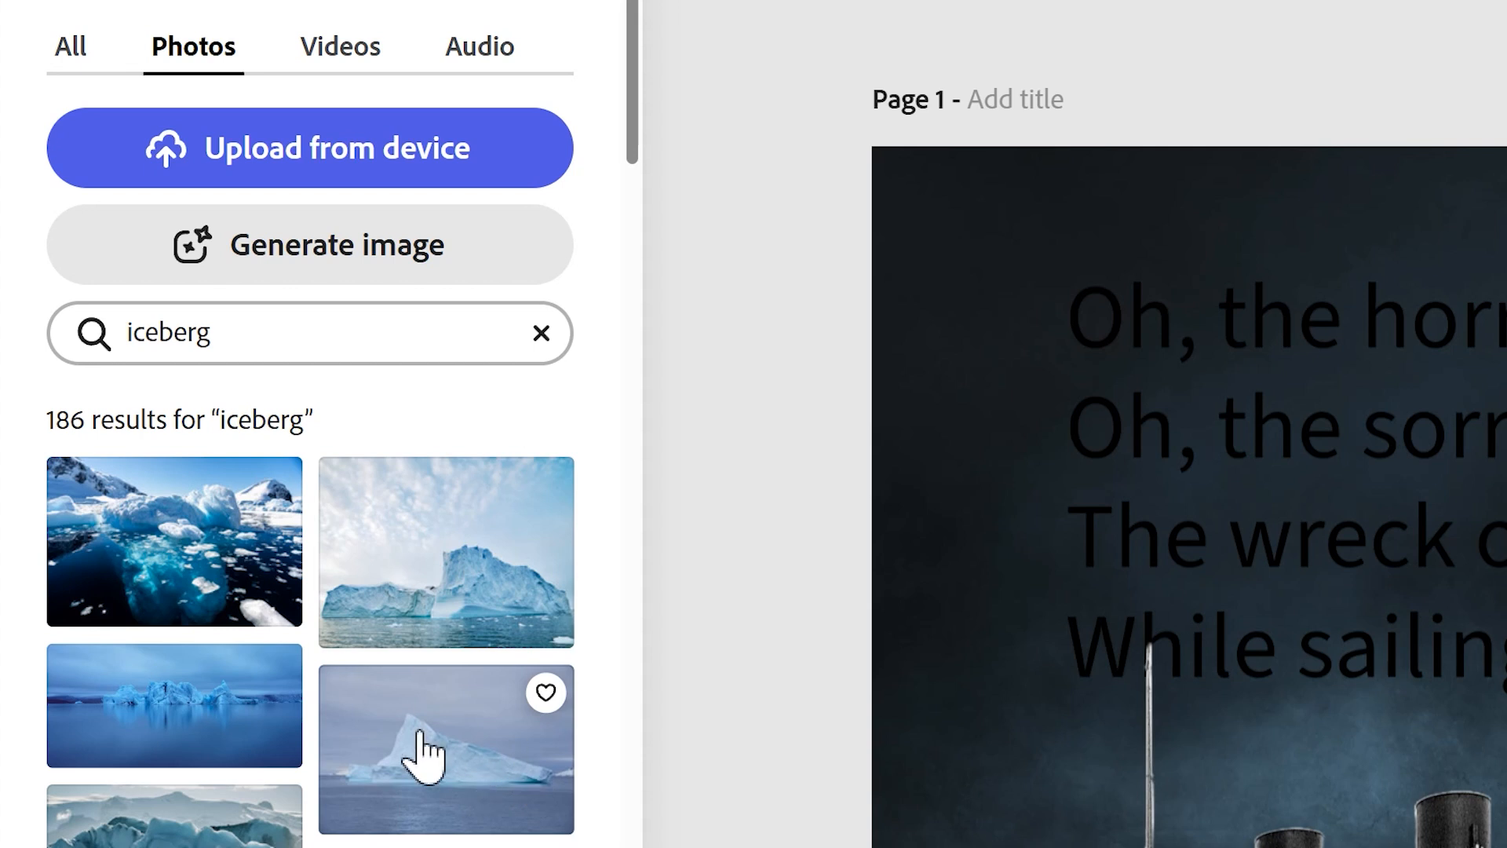
# Add the iceberg photo from the search results to the page and remove its background.
pyautogui.click(463, 789)
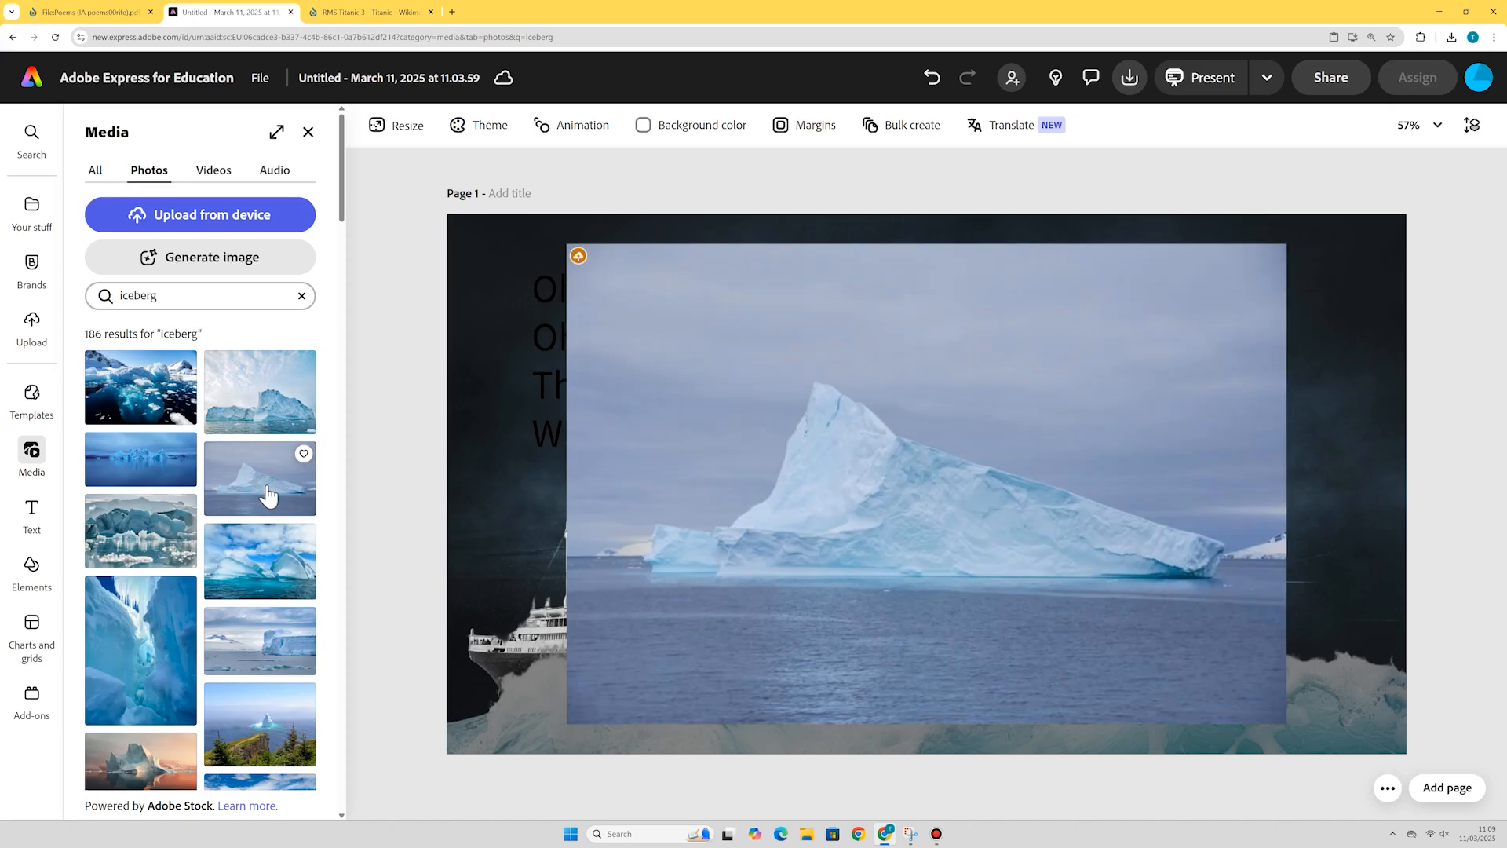
pyautogui.click(1019, 517)
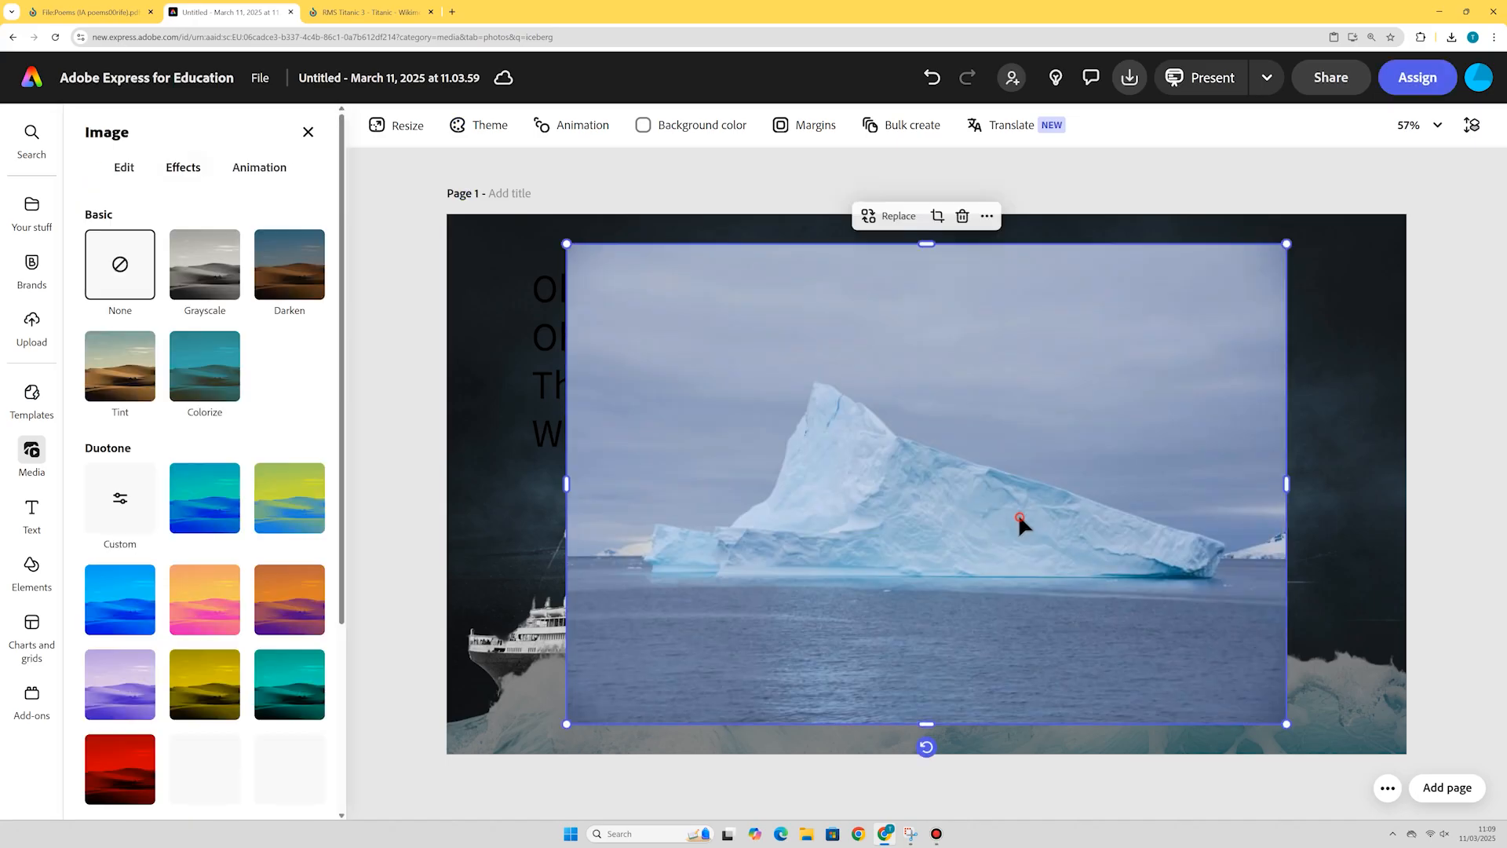
pyautogui.click(124, 168)
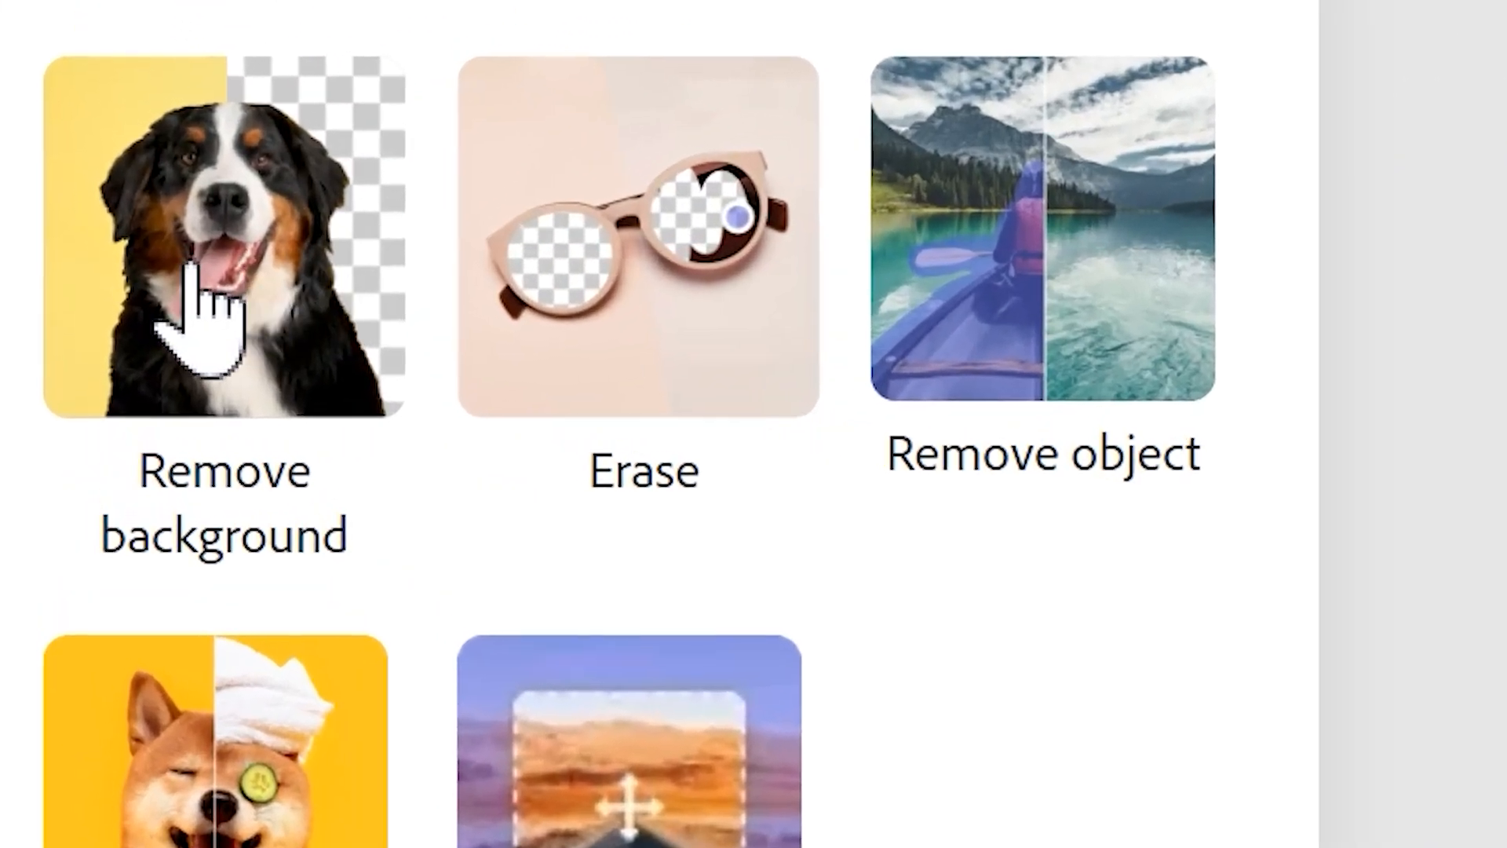
pyautogui.click(245, 243)
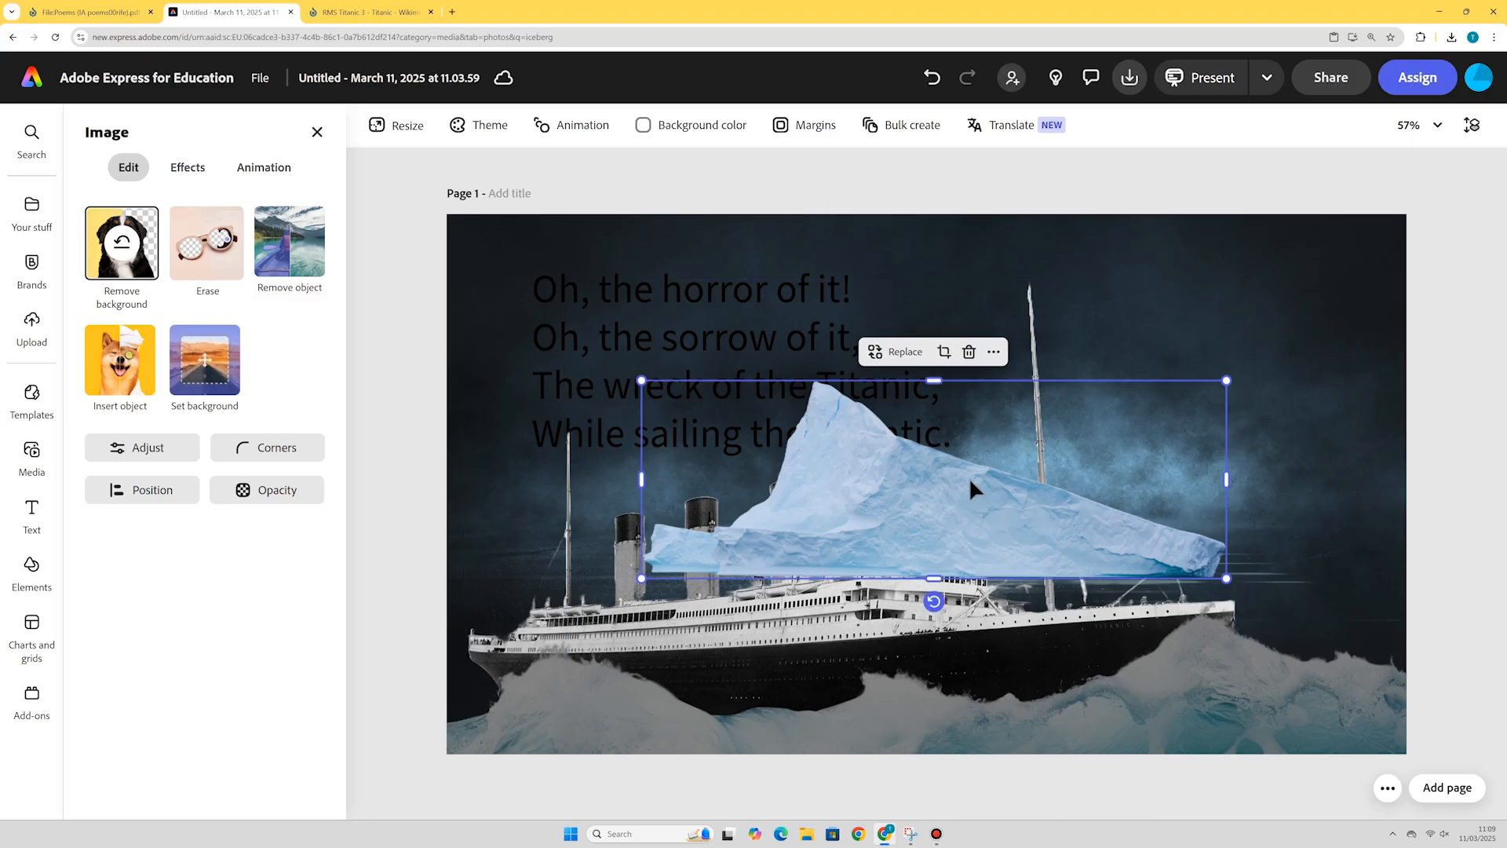
# Send the iceberg layer behind the ship and position the iceberg behind the ship's stern.
pyautogui.moveTo(928, 547); pyautogui.dragTo(956, 571)
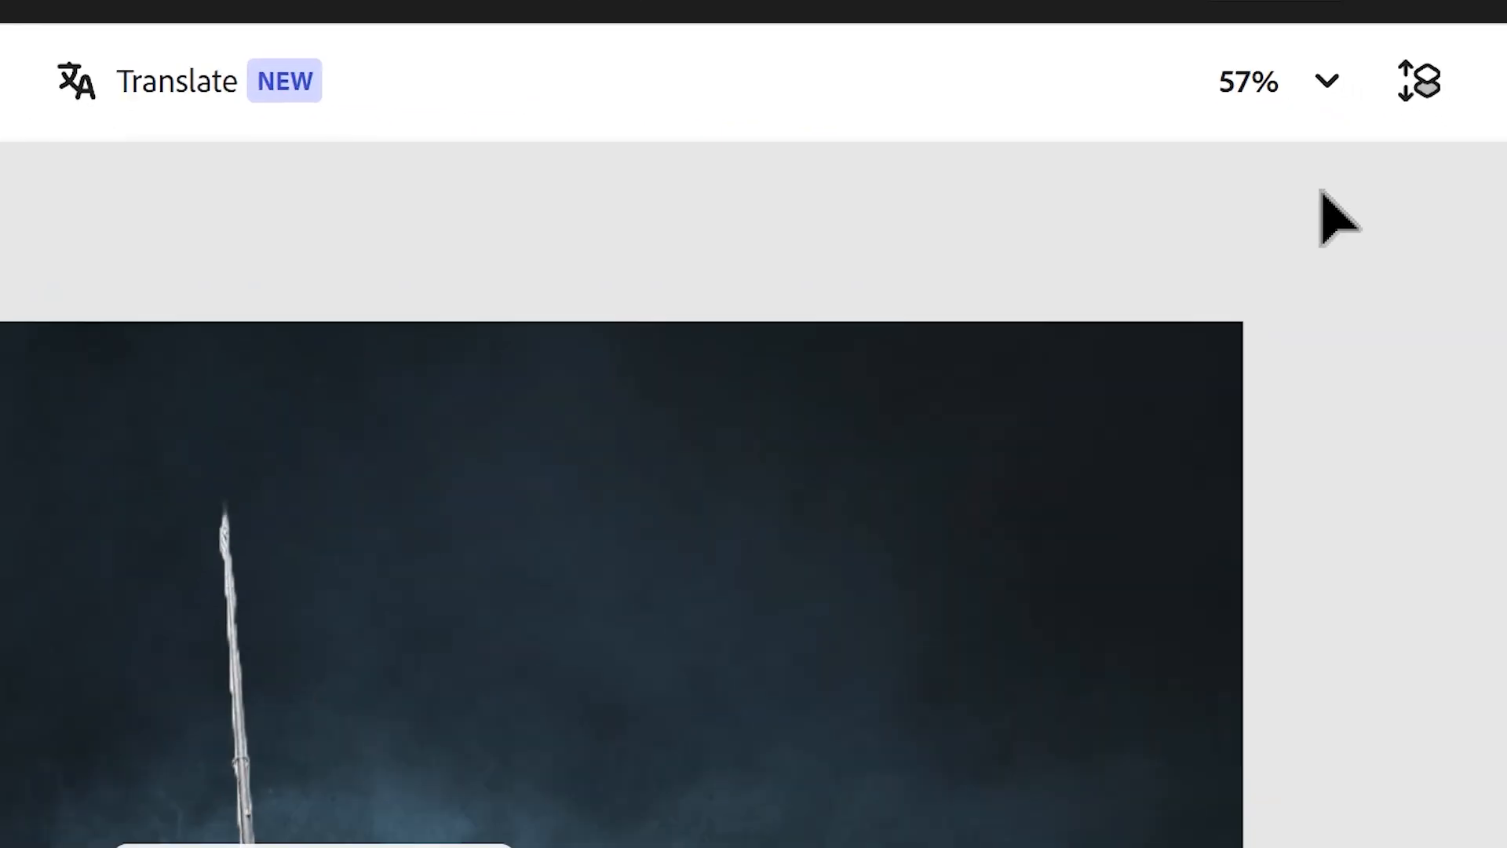
pyautogui.click(1416, 82)
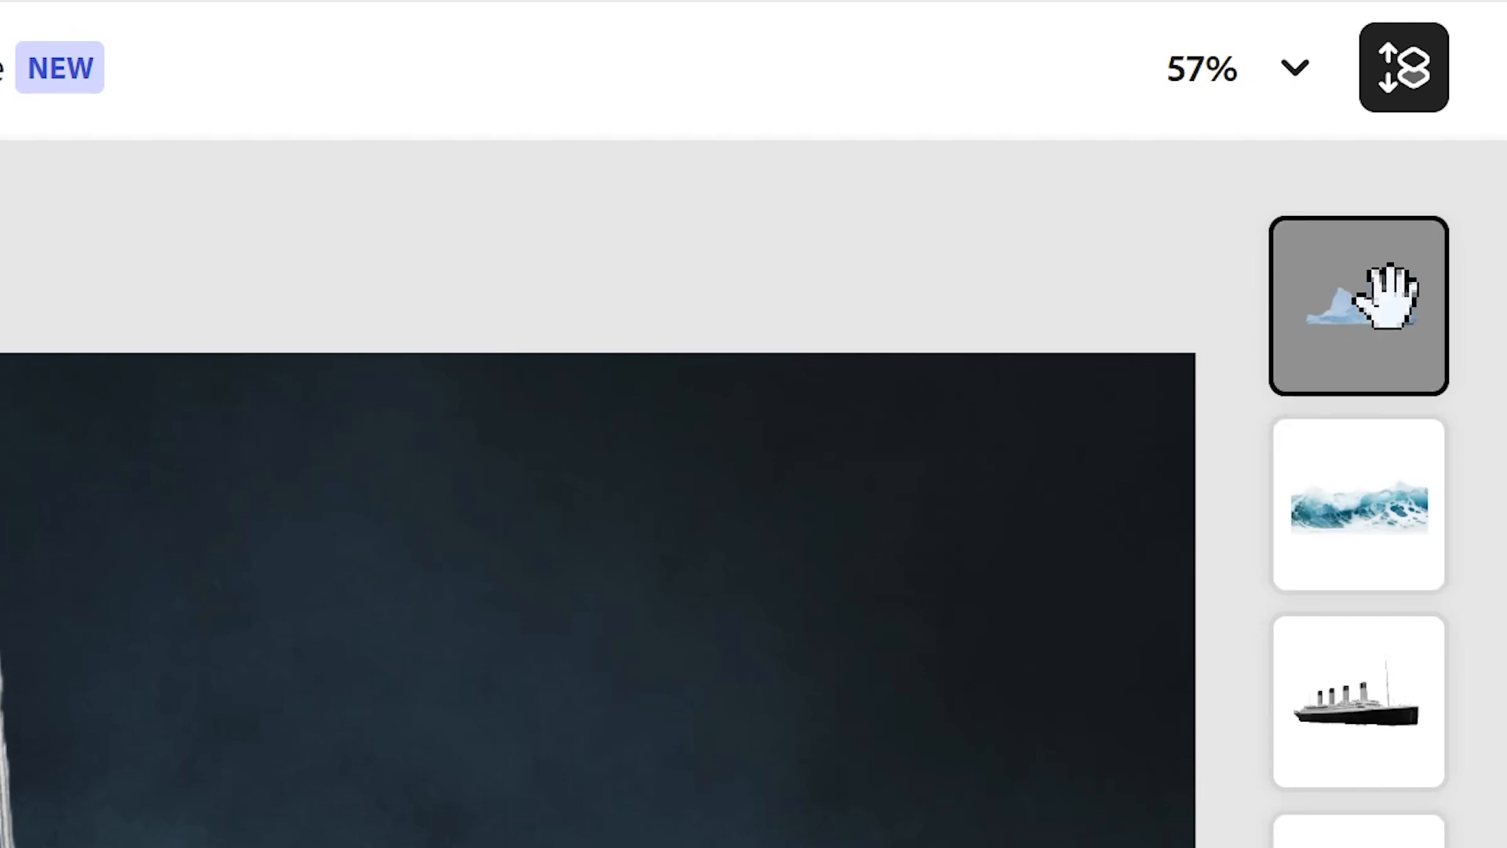
pyautogui.moveTo(1357, 299); pyautogui.dragTo(1355, 696)
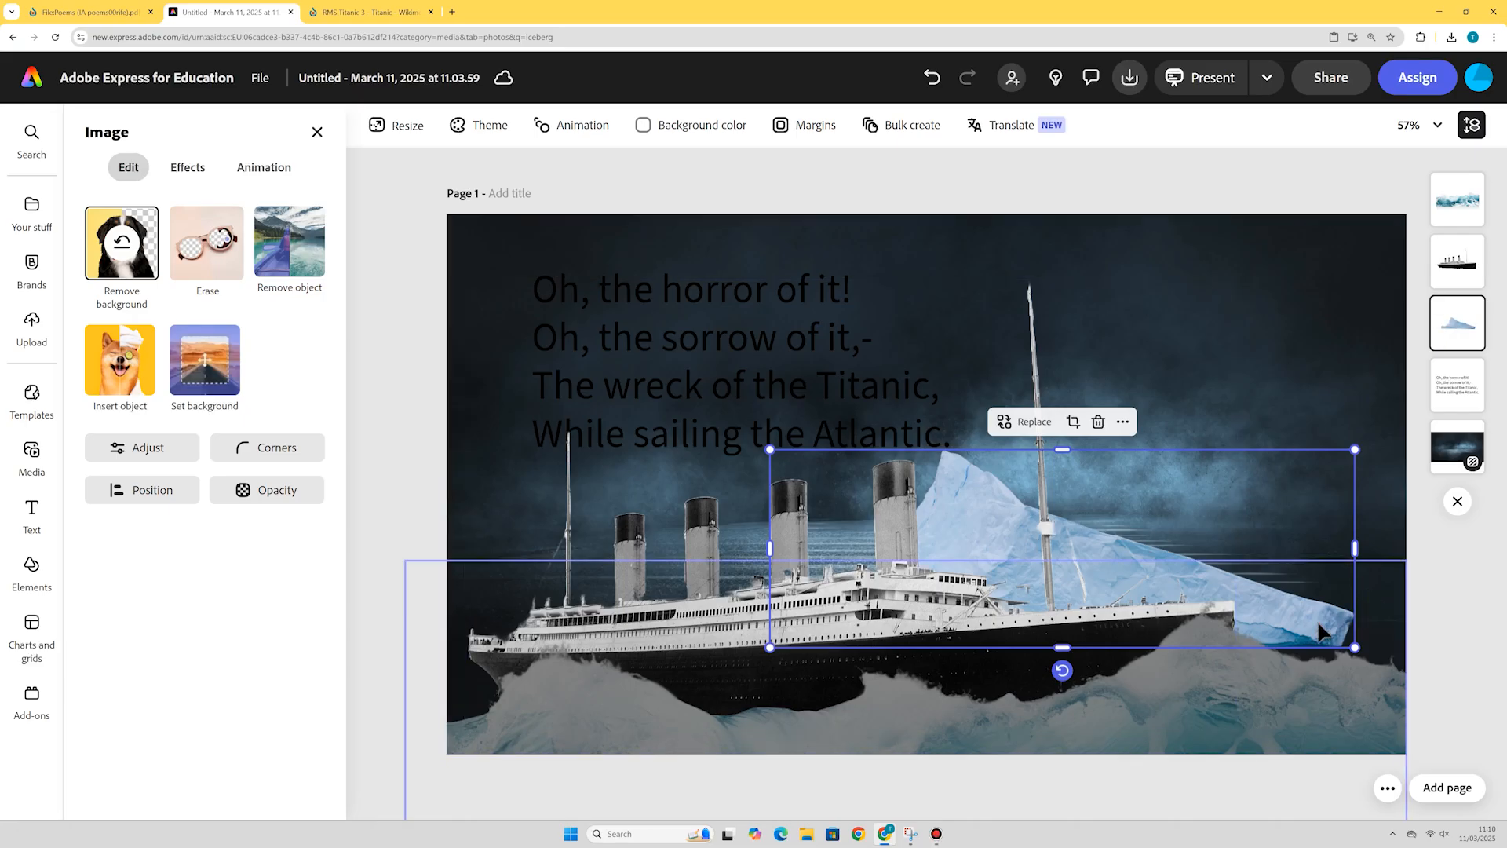
pyautogui.moveTo(1321, 630); pyautogui.dragTo(1358, 637)
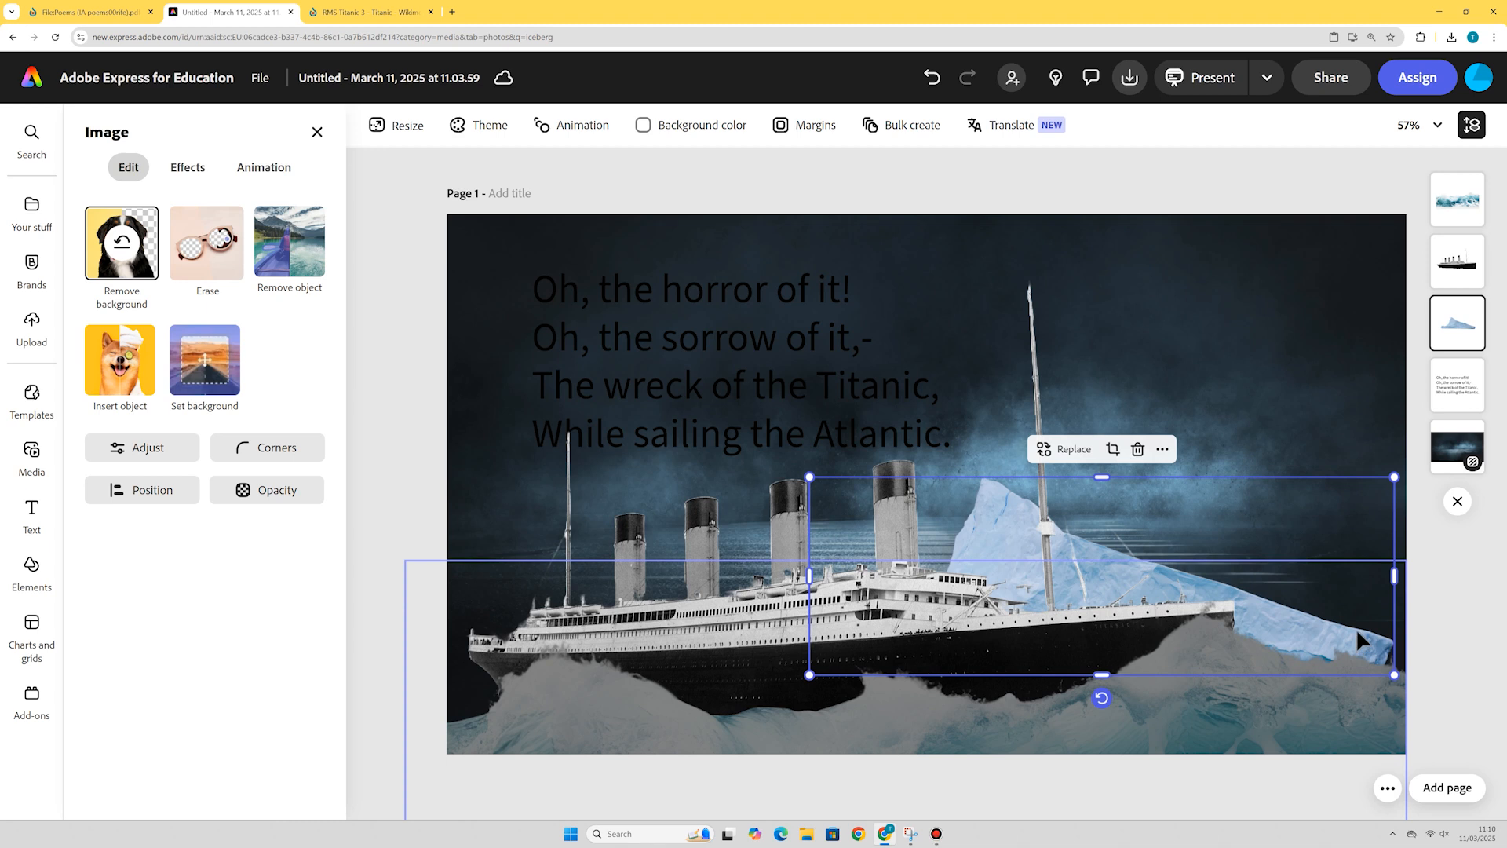
# Apply the Darken effect to the iceberg.
pyautogui.click(181, 168)
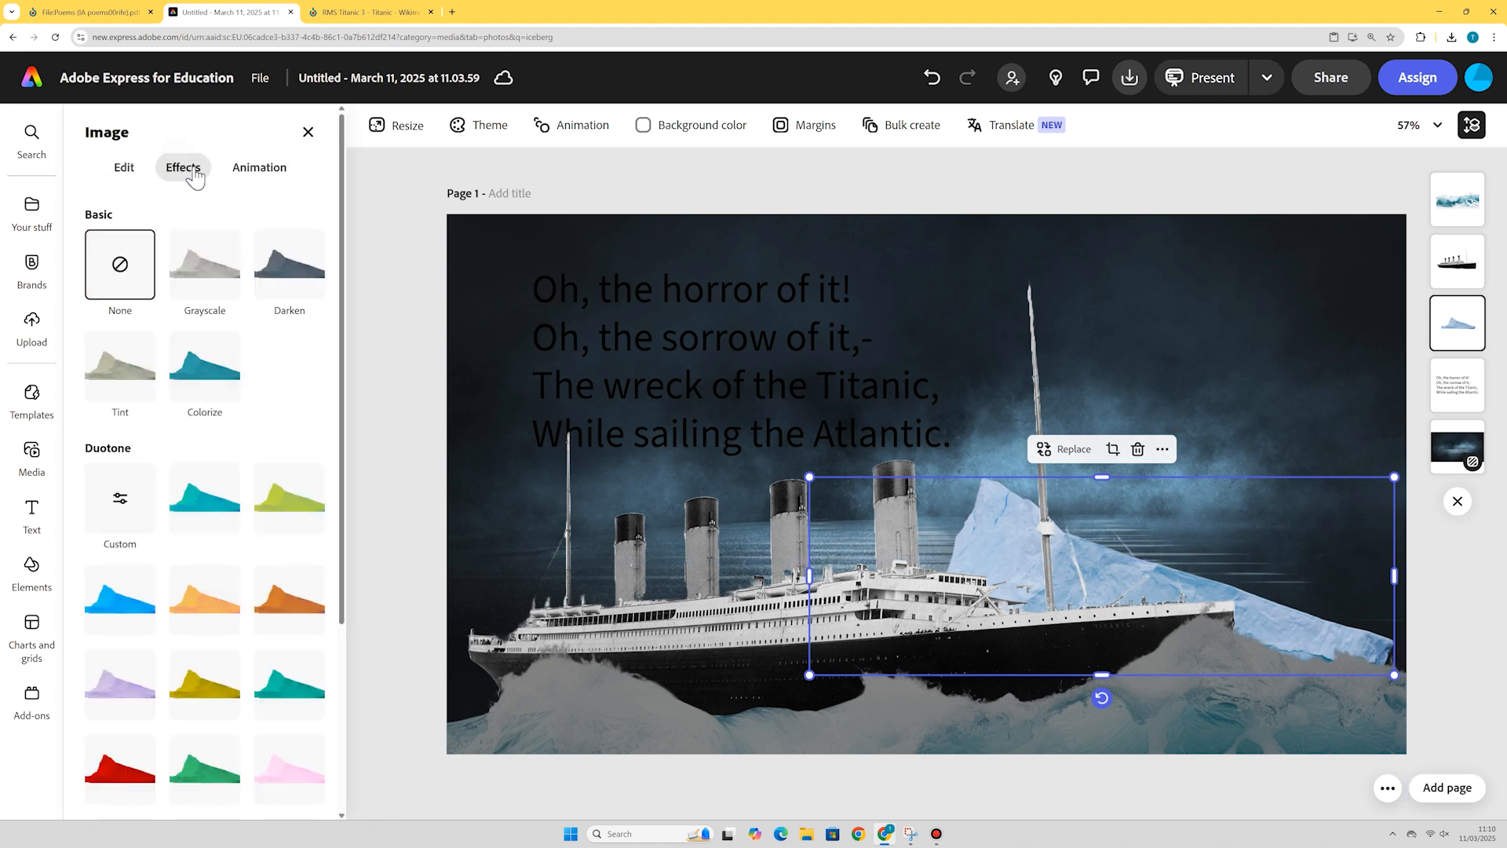
pyautogui.click(275, 277)
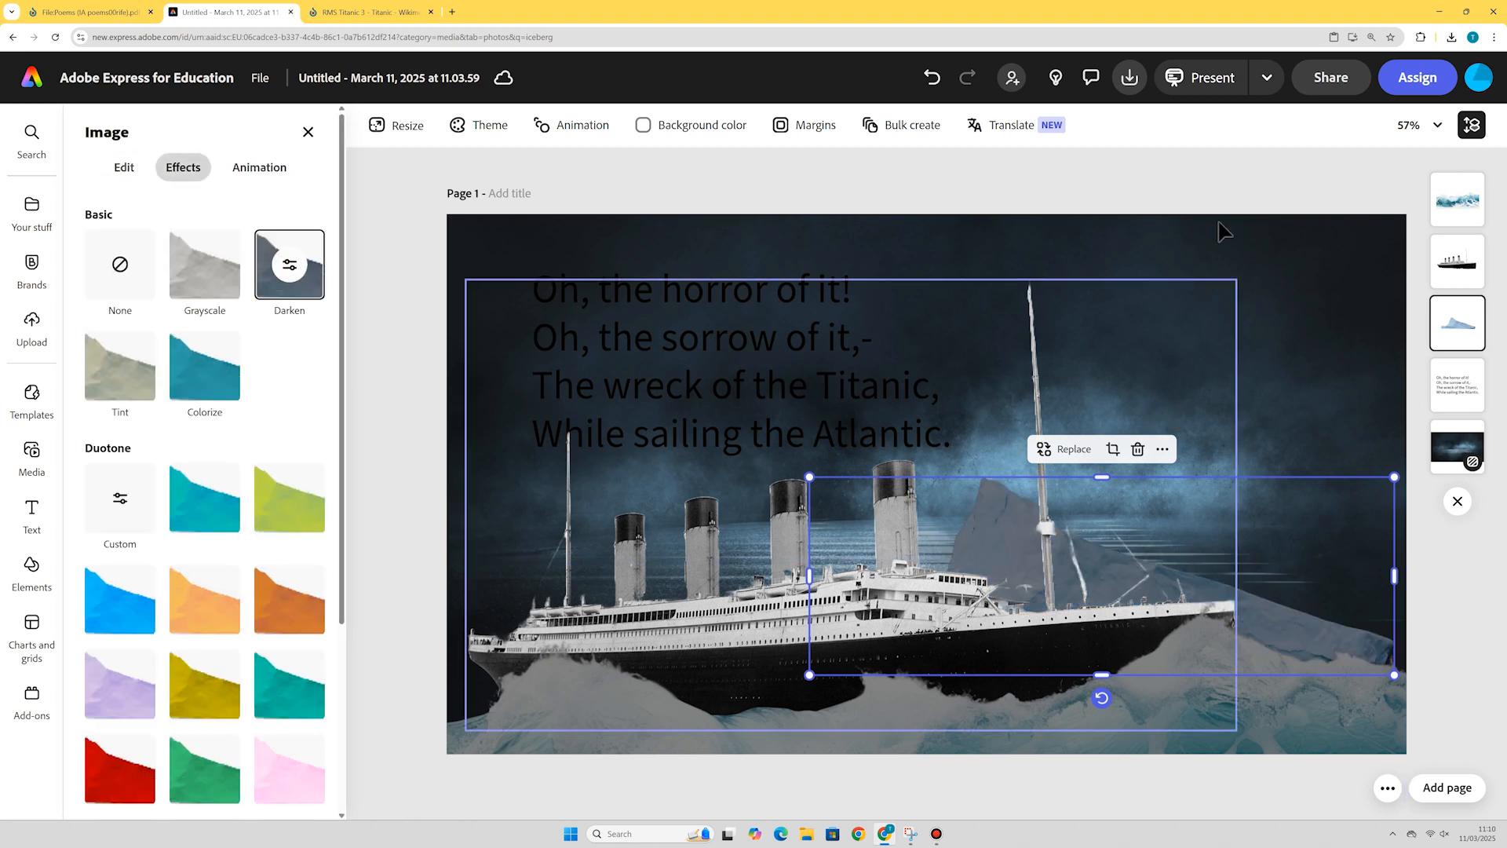
pyautogui.click(1314, 166)
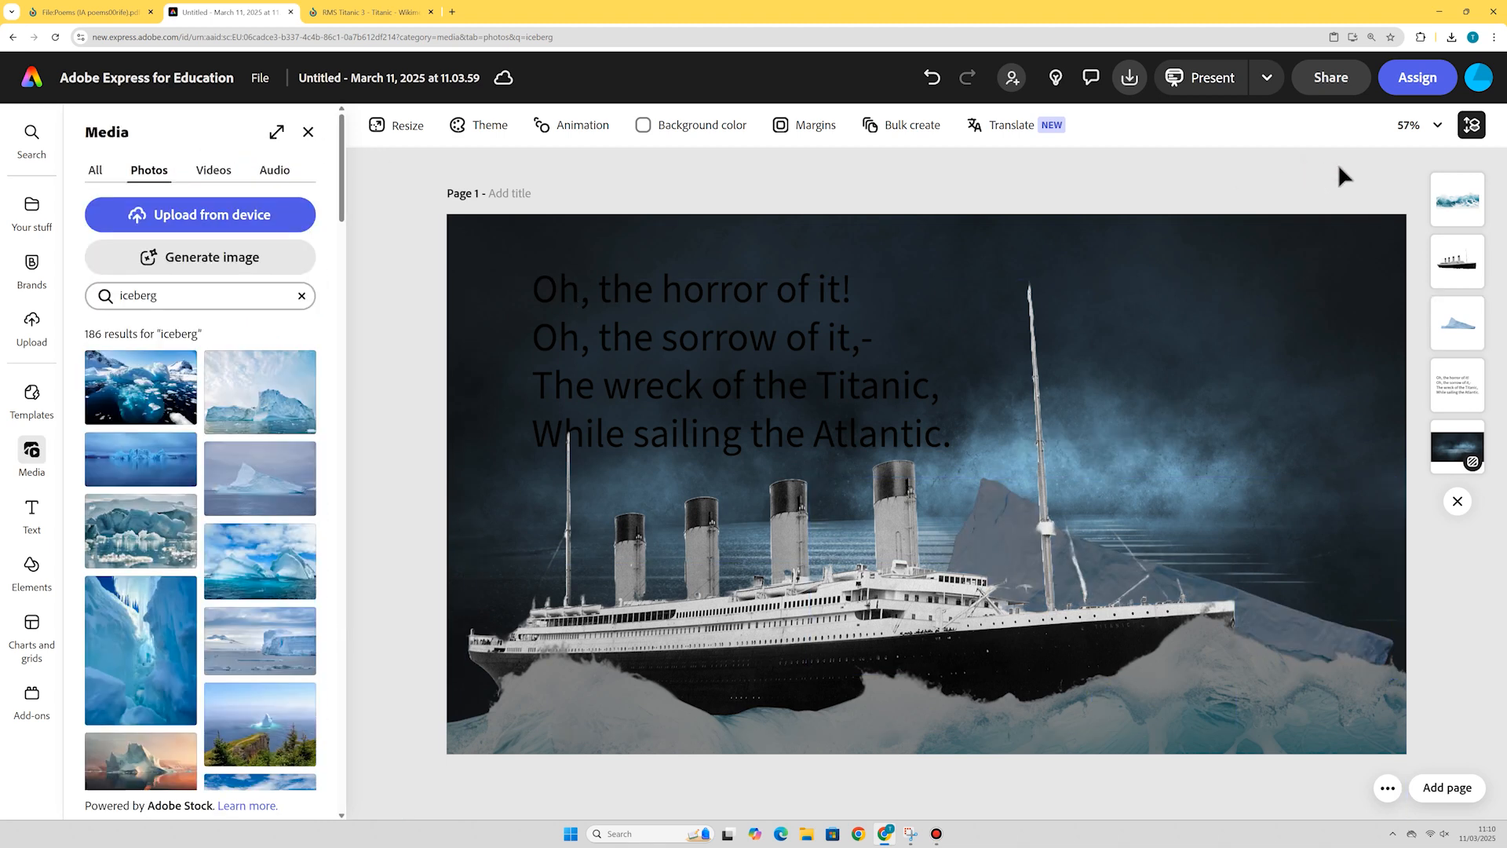
# Rotate the ship so its stern rises steeply and move it to the right, as if sinking.
pyautogui.click(1445, 265)
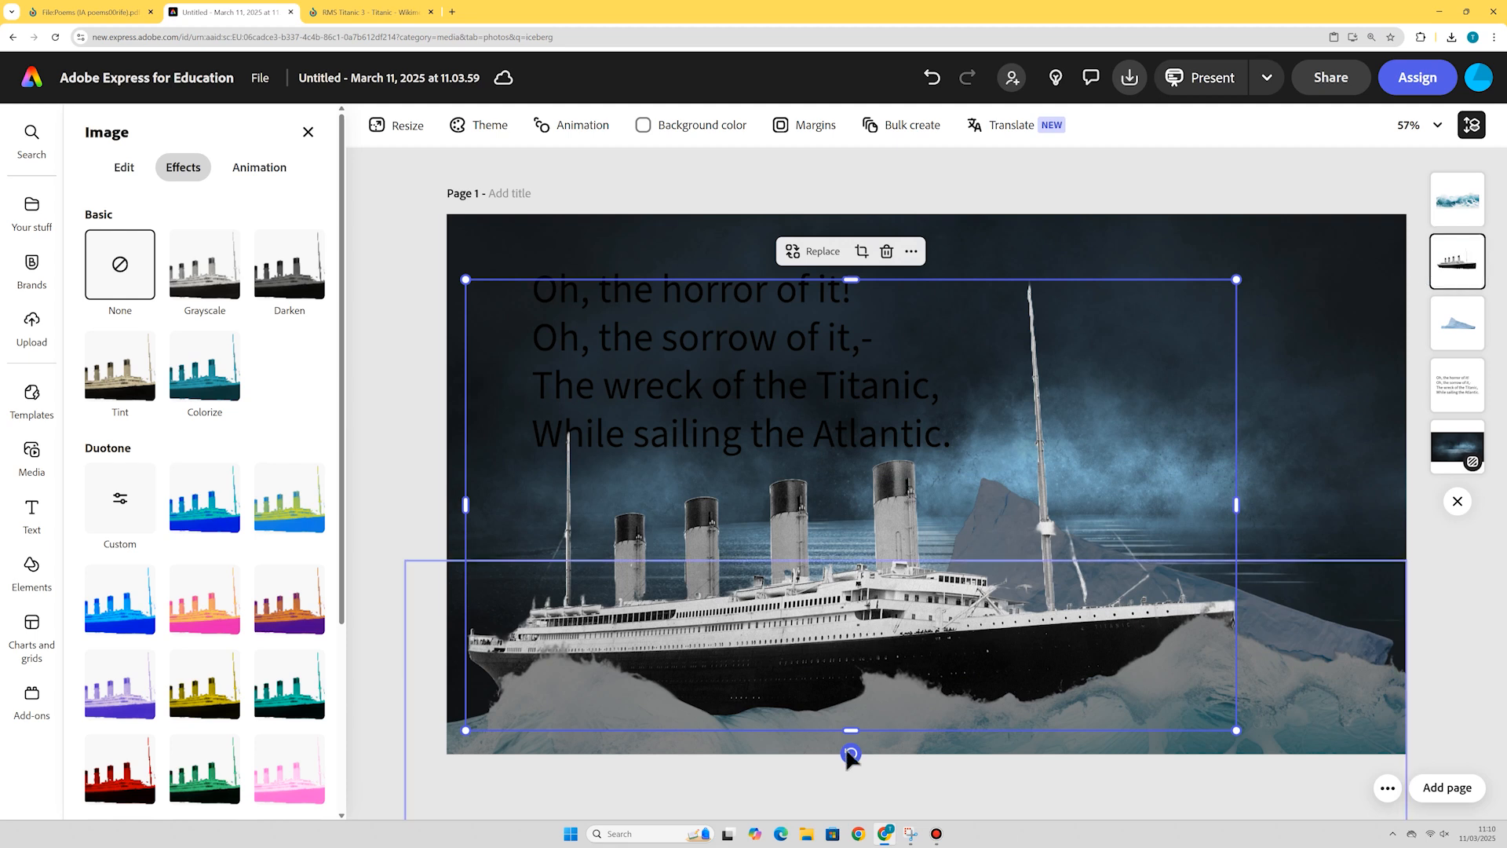
pyautogui.moveTo(853, 755); pyautogui.dragTo(940, 629)
pyautogui.moveTo(1262, 562); pyautogui.dragTo(1350, 566)
pyautogui.click(1216, 575)
pyautogui.moveTo(1243, 529); pyautogui.dragTo(1200, 537)
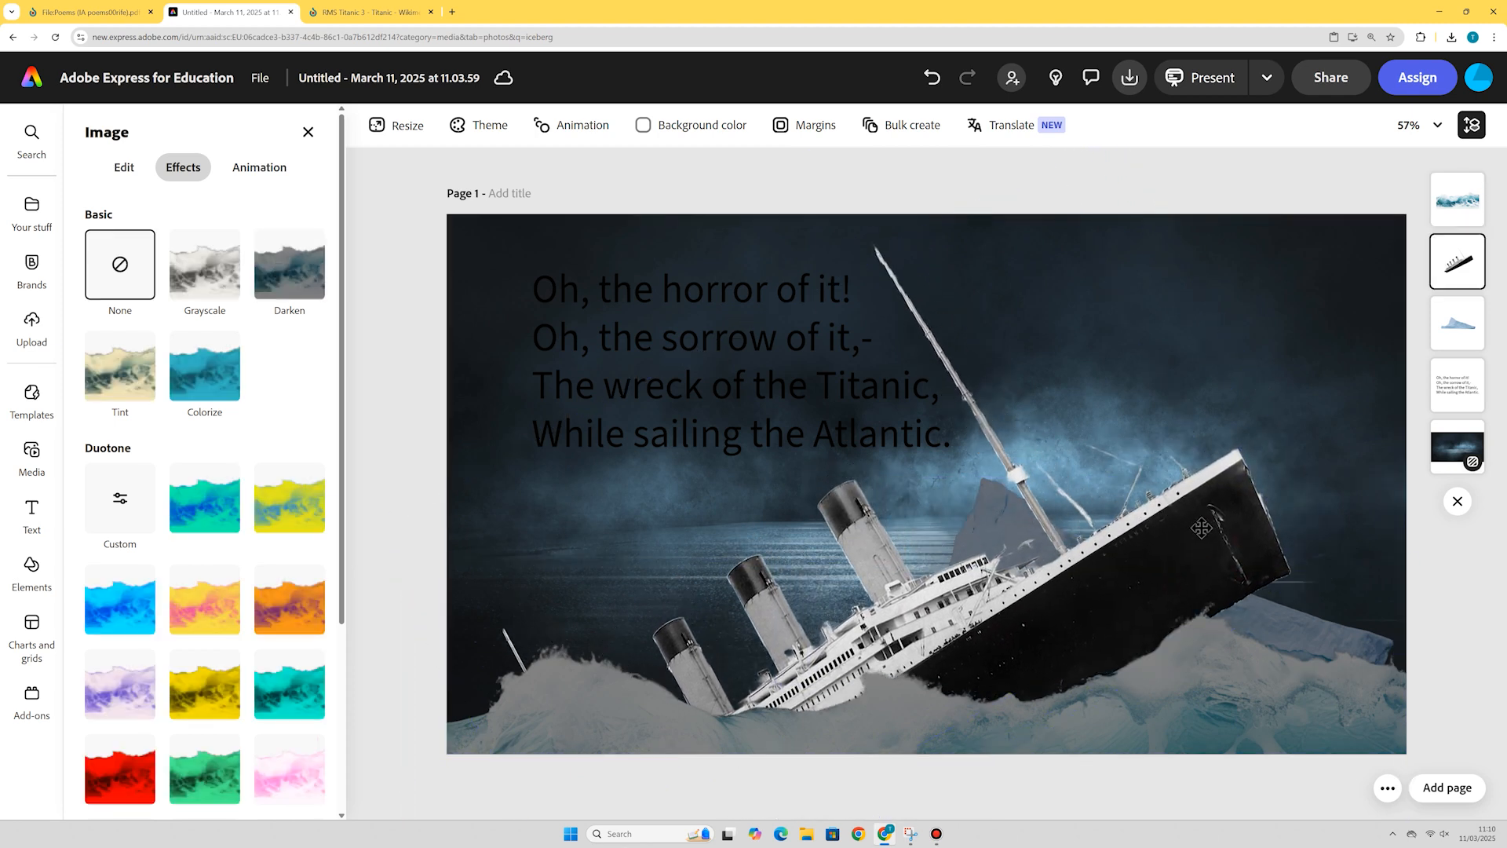
pyautogui.click(1286, 212)
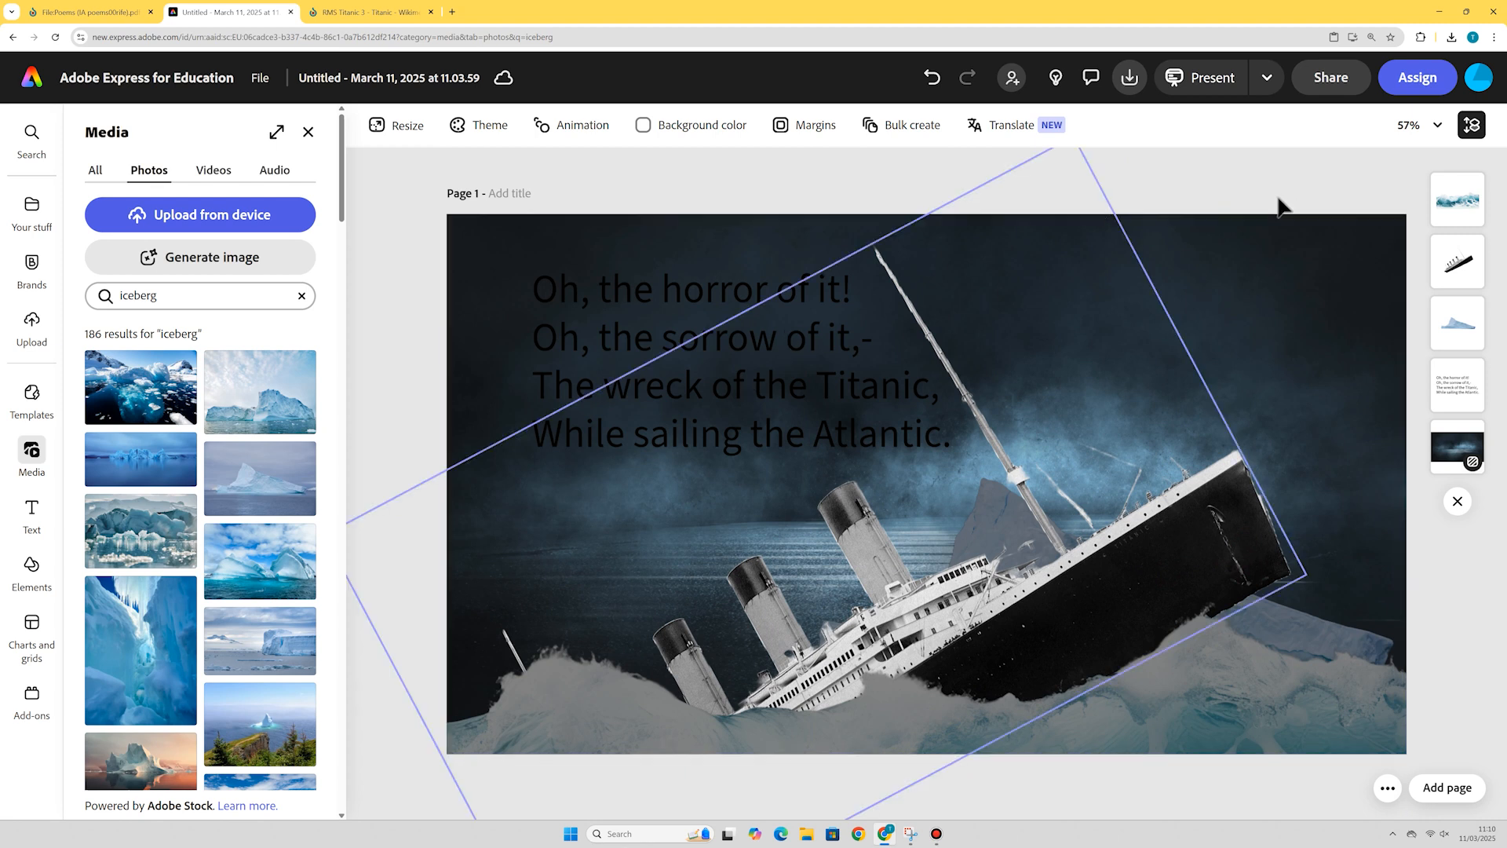
# Search design assets for fog and place a fog element near the ship's raised stern.
pyautogui.click(1305, 186)
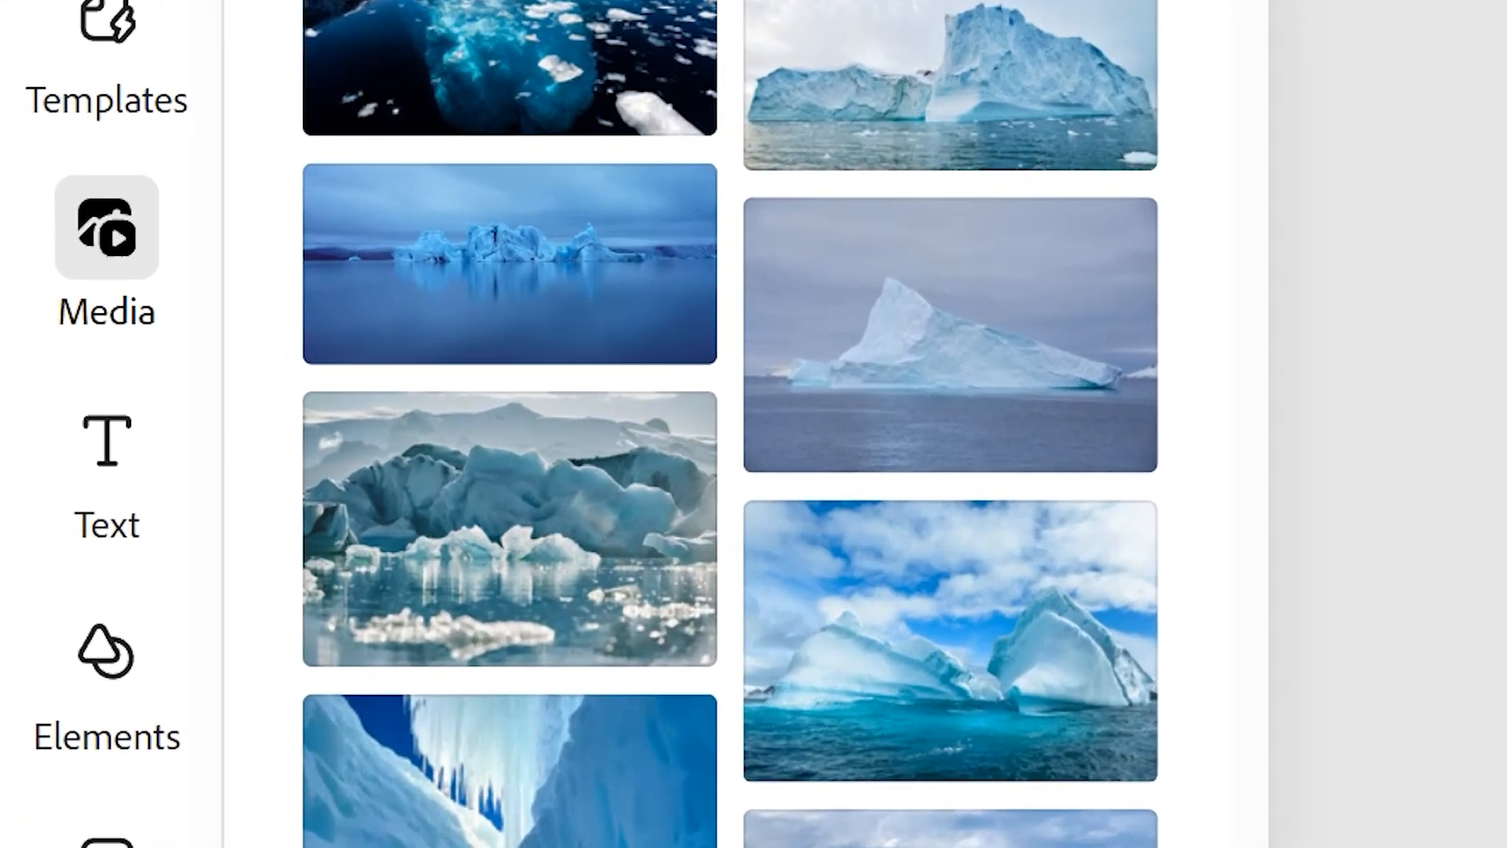
pyautogui.click(53, 671)
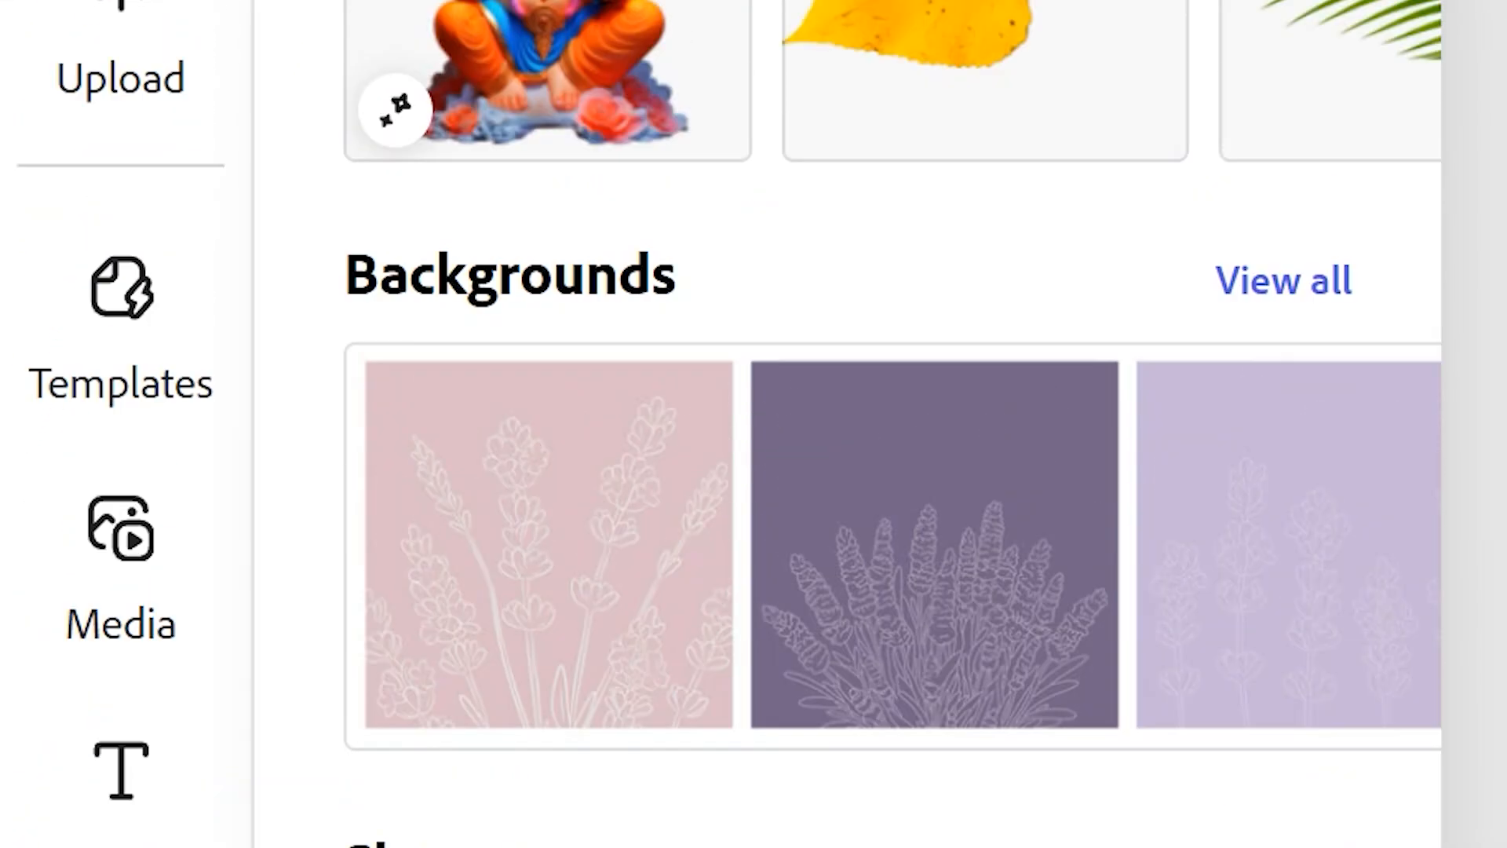
pyautogui.click(796, 412)
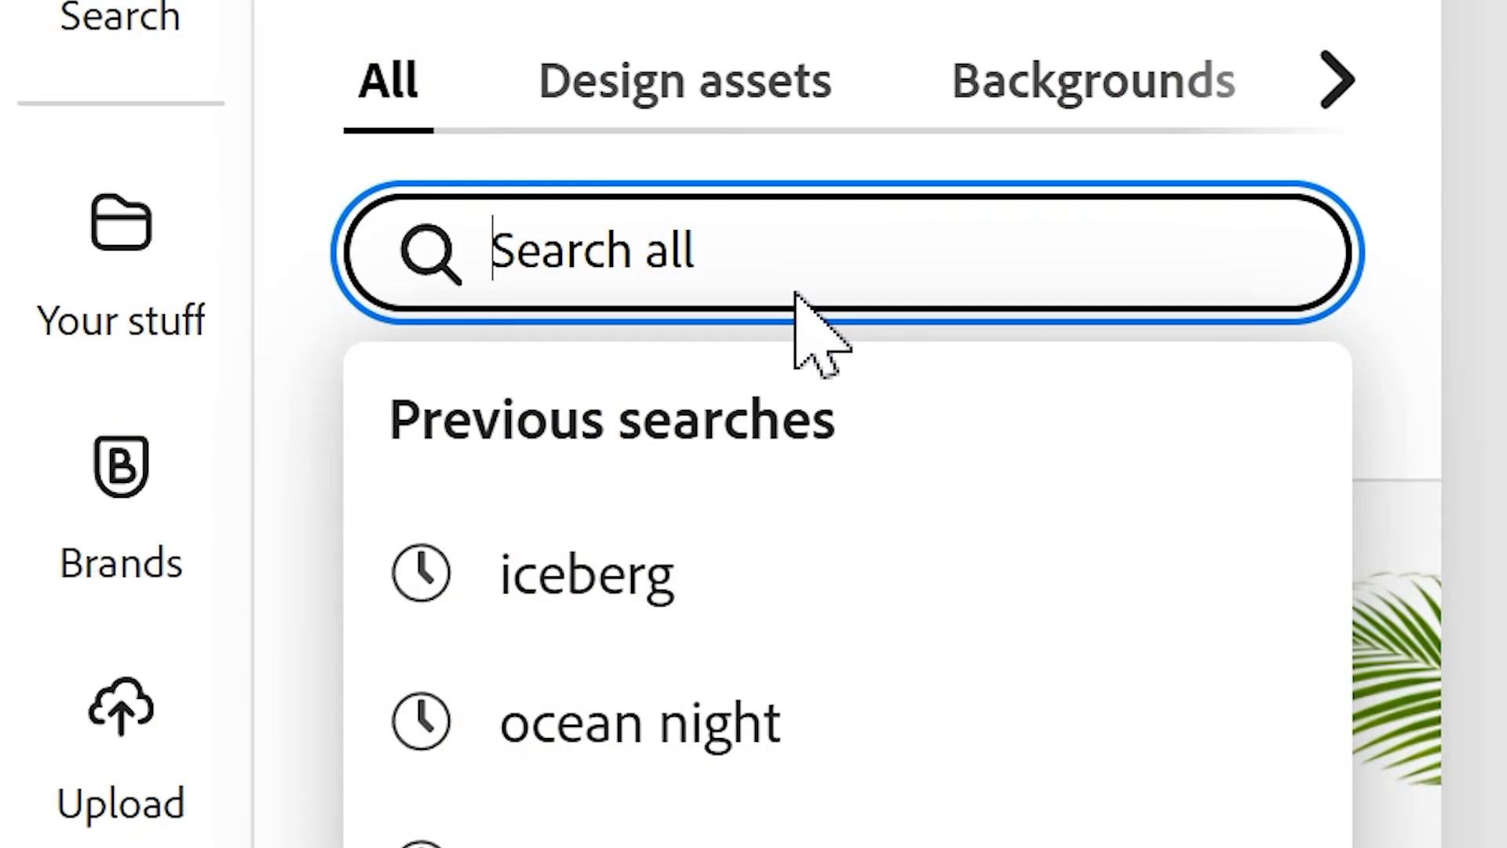
pyautogui.write('fog')
pyautogui.press('Return')
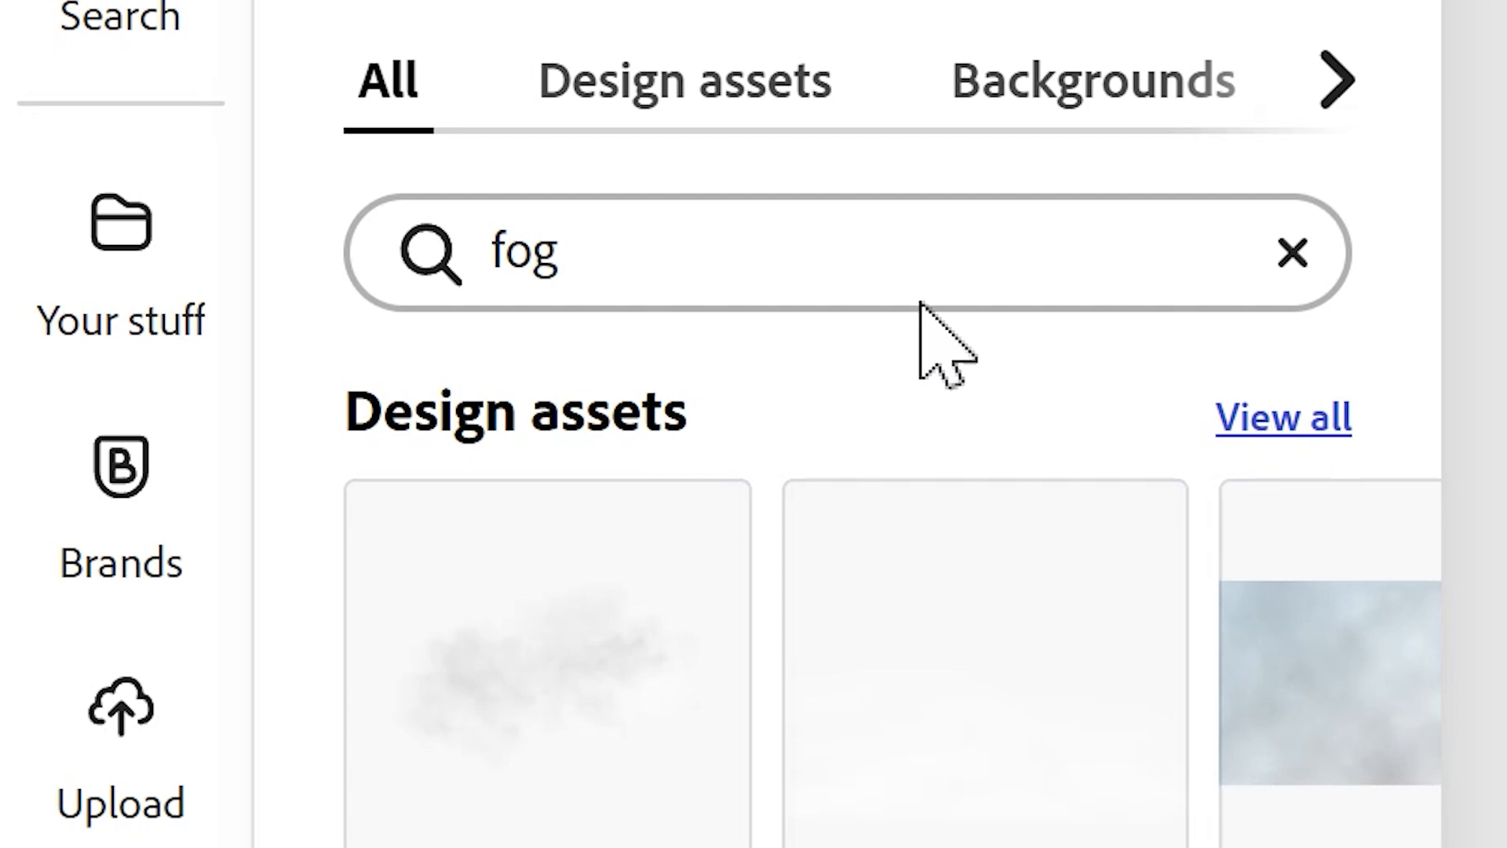
pyautogui.click(718, 101)
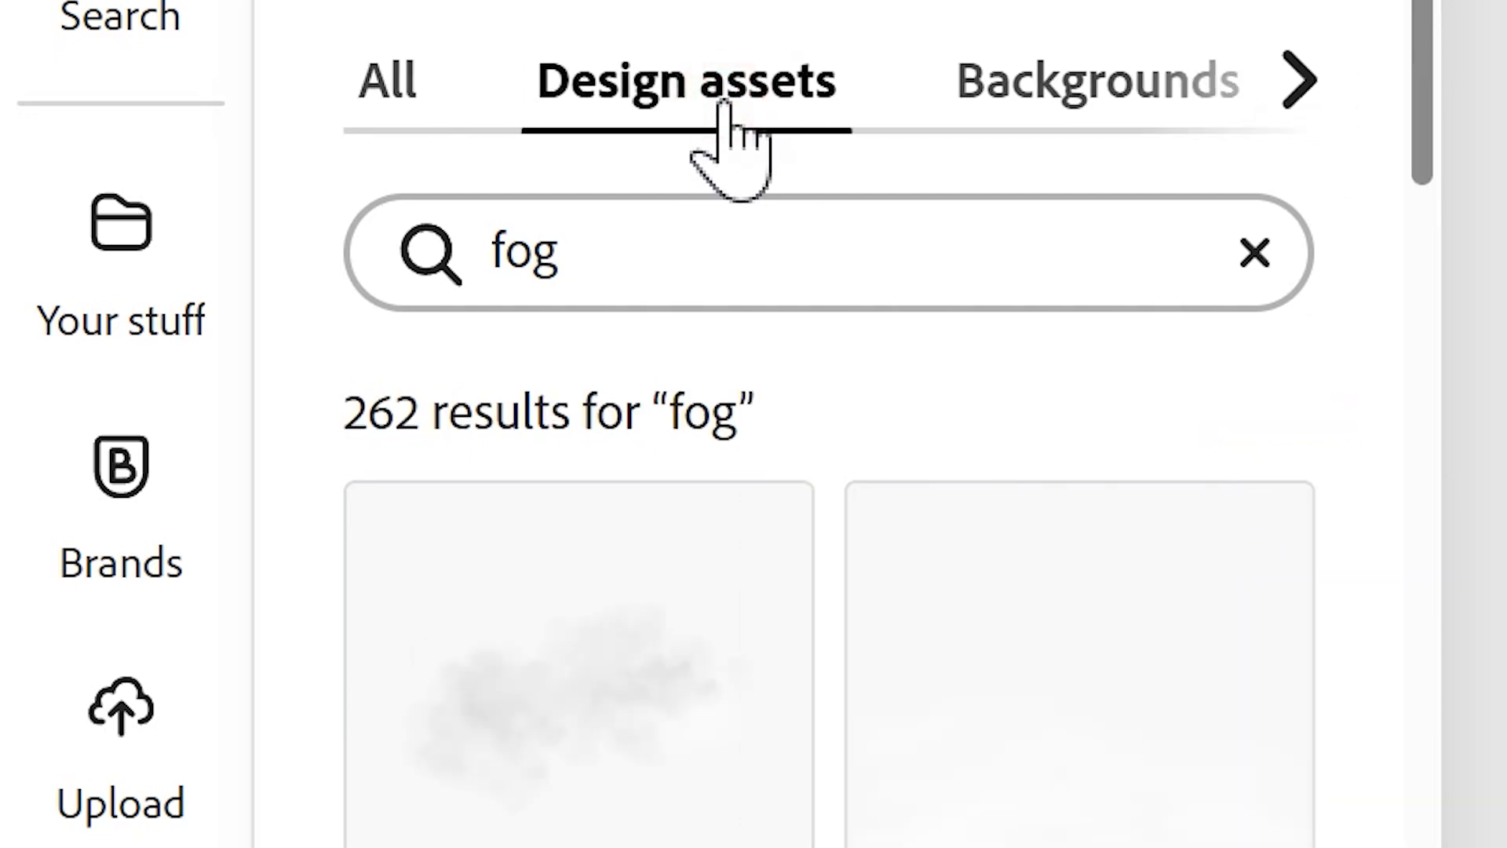
pyautogui.click(520, 700)
pyautogui.moveTo(926, 503); pyautogui.dragTo(1251, 546)
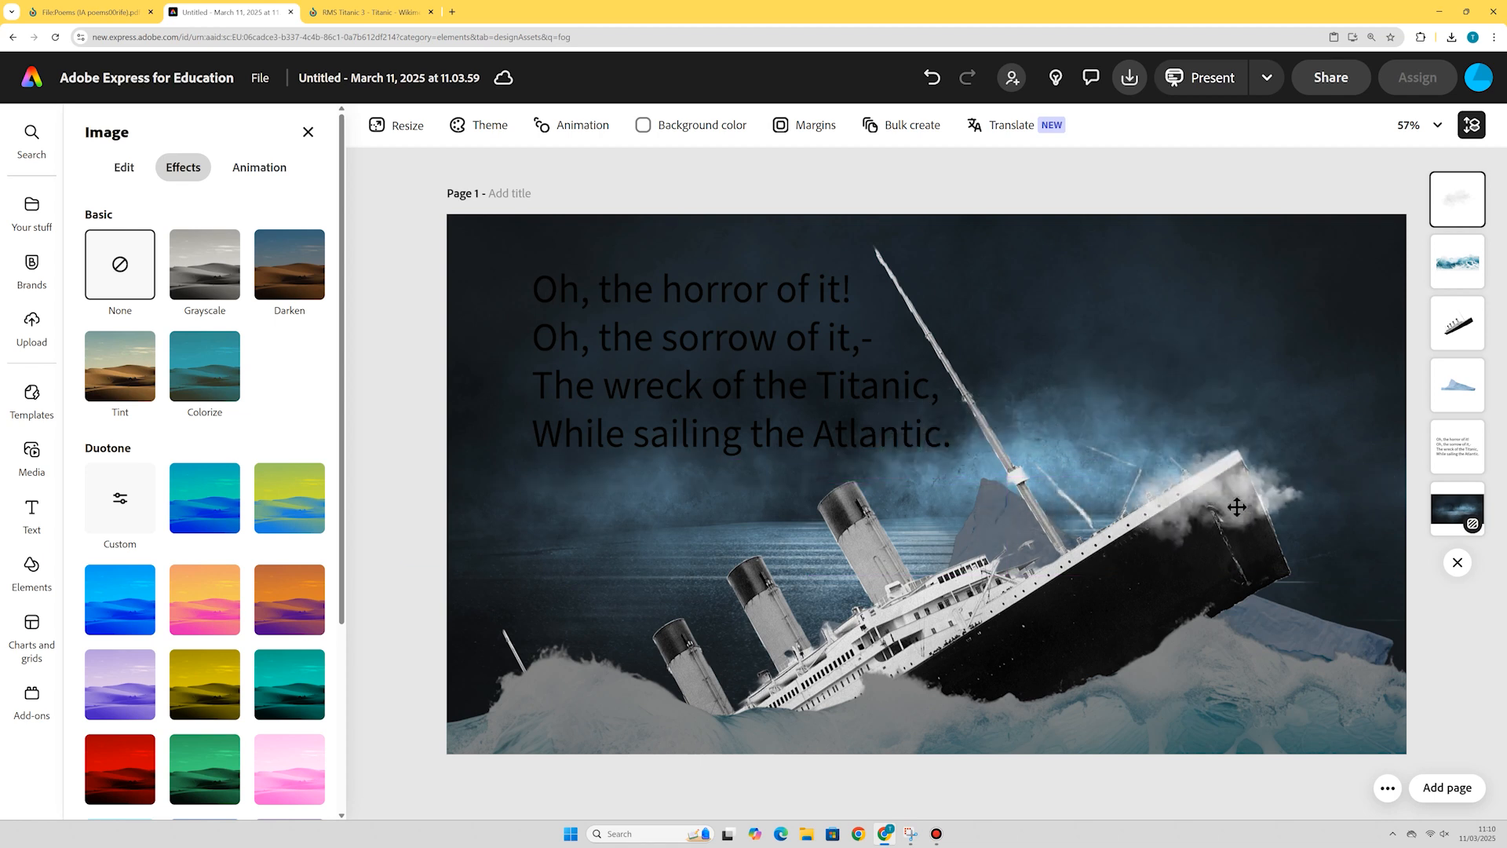
pyautogui.click(672, 187)
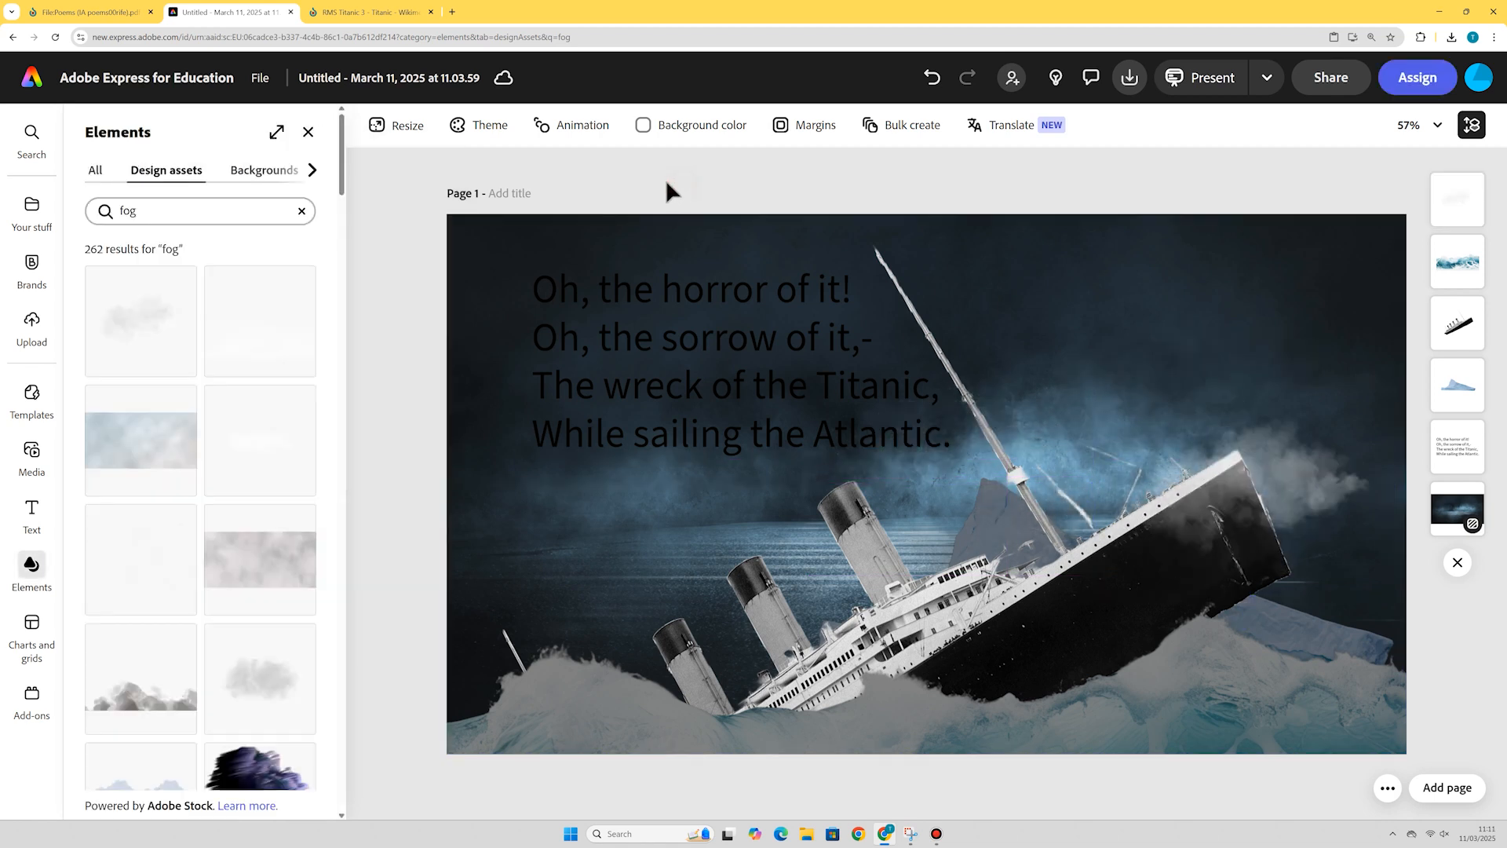
# Add a second fog cloud over the poem area and move its layer lower in the stack.
pyautogui.scroll(-3, 243, 555)
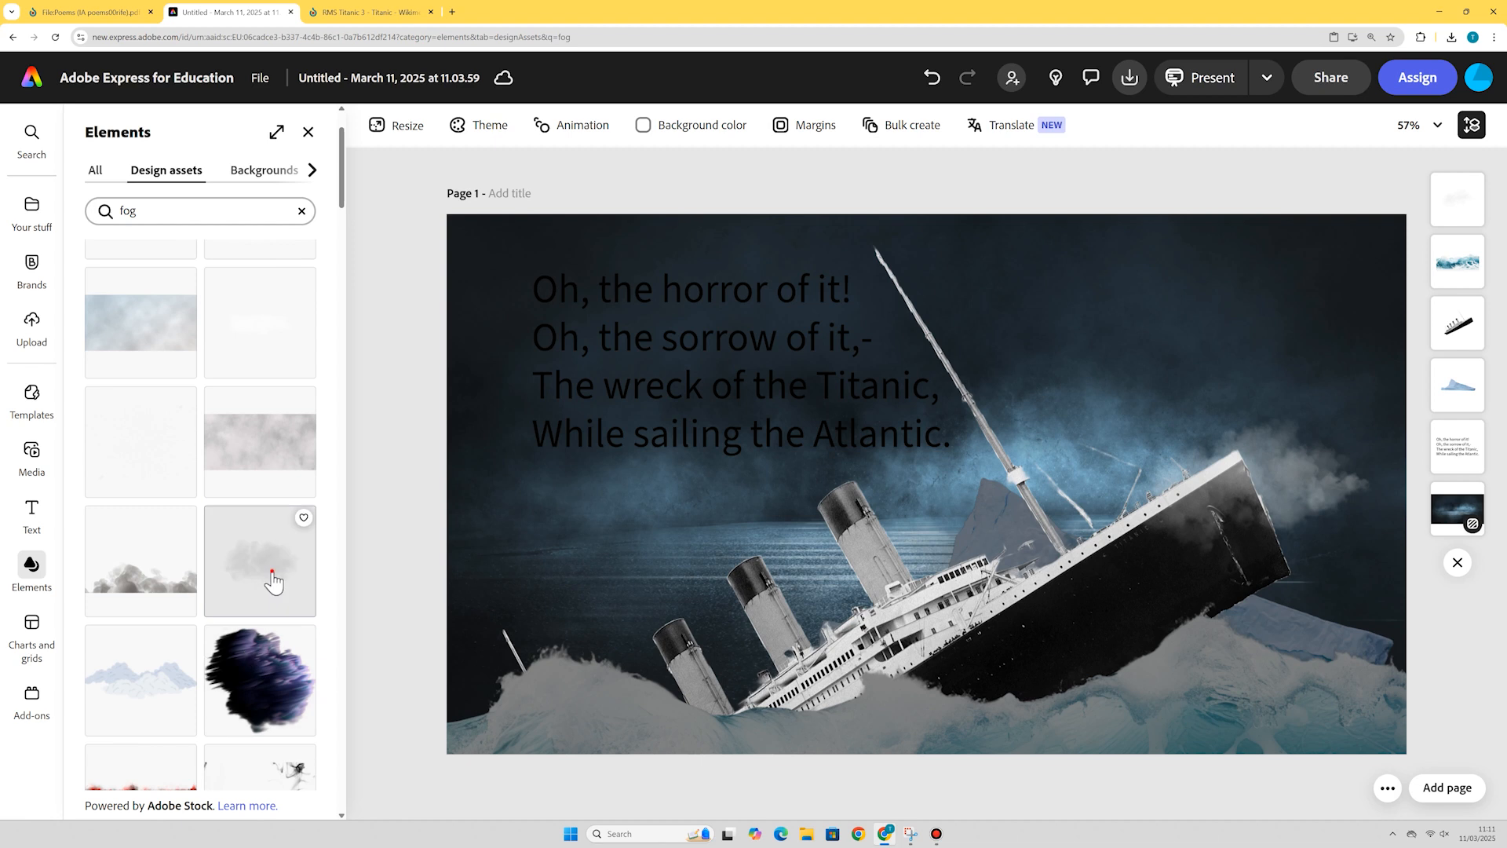
pyautogui.moveTo(273, 581); pyautogui.dragTo(746, 351)
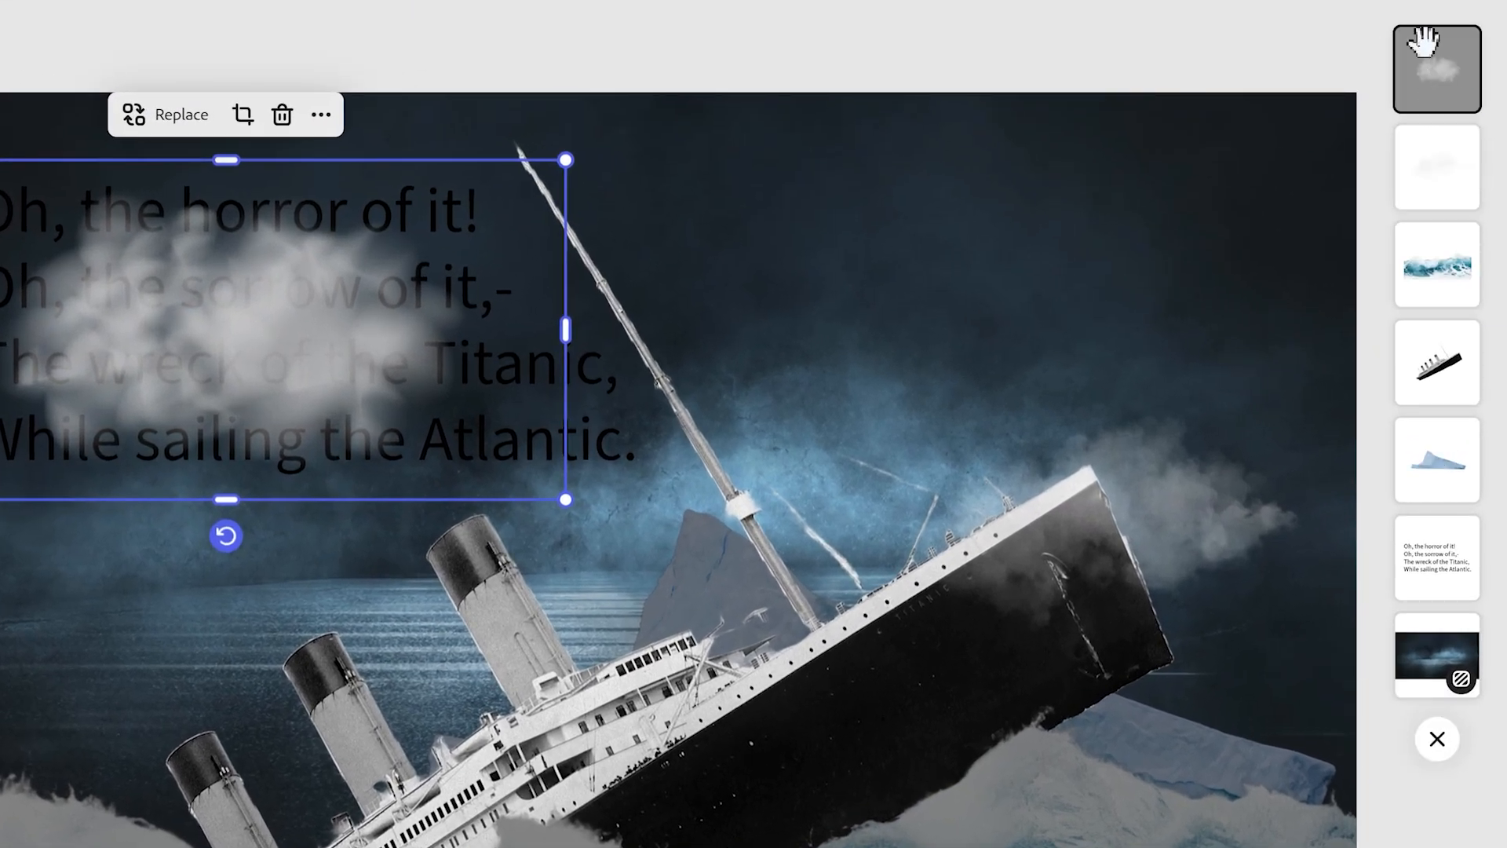
pyautogui.moveTo(1442, 70); pyautogui.dragTo(1444, 551)
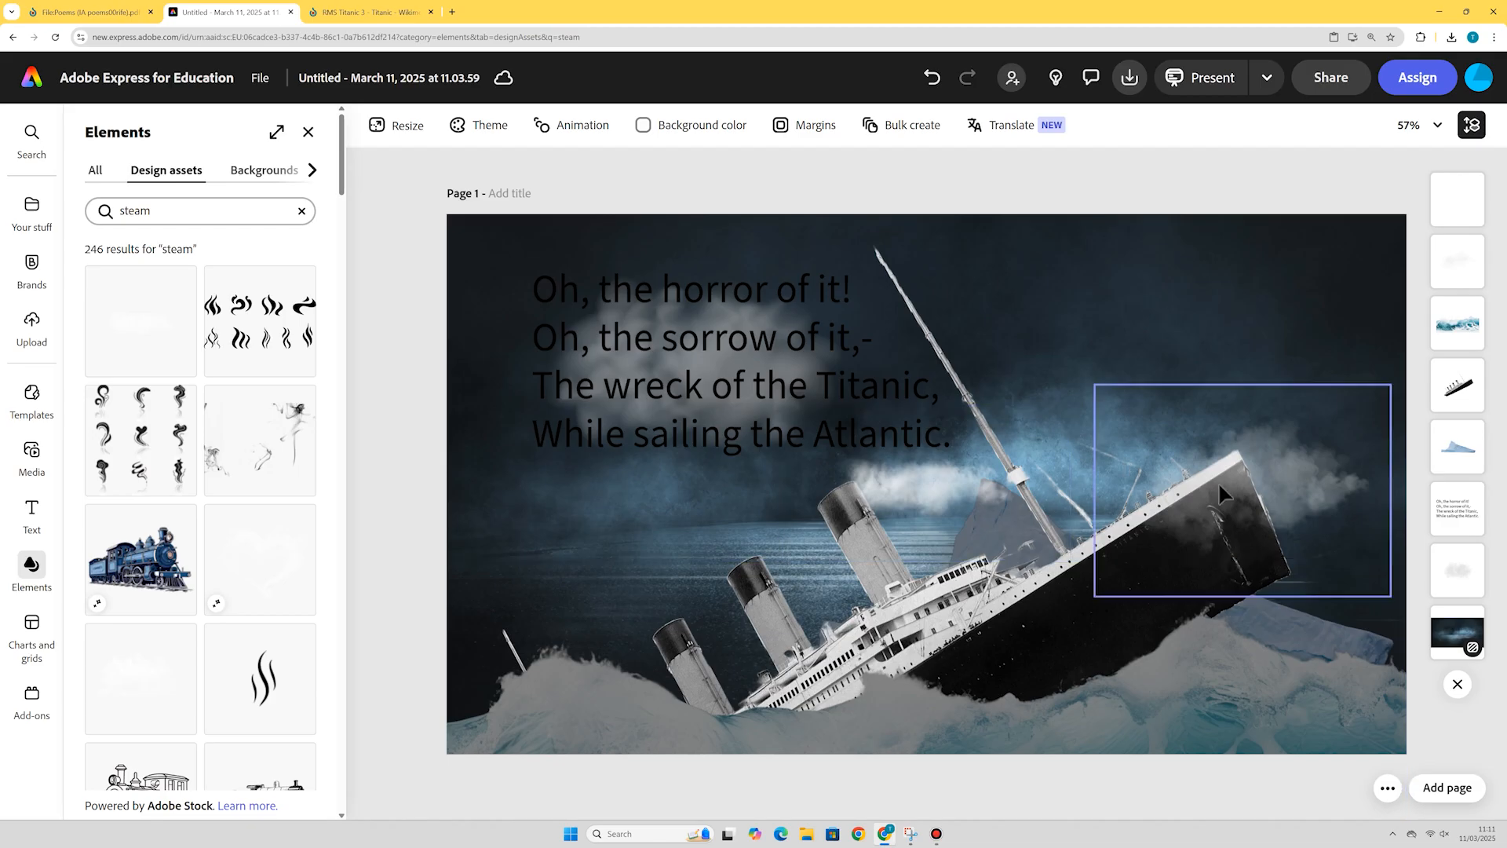
# Move a fog element down to the lower left, over the waves near the bow.
pyautogui.moveTo(1219, 482); pyautogui.dragTo(616, 622)
pyautogui.click(1263, 185)
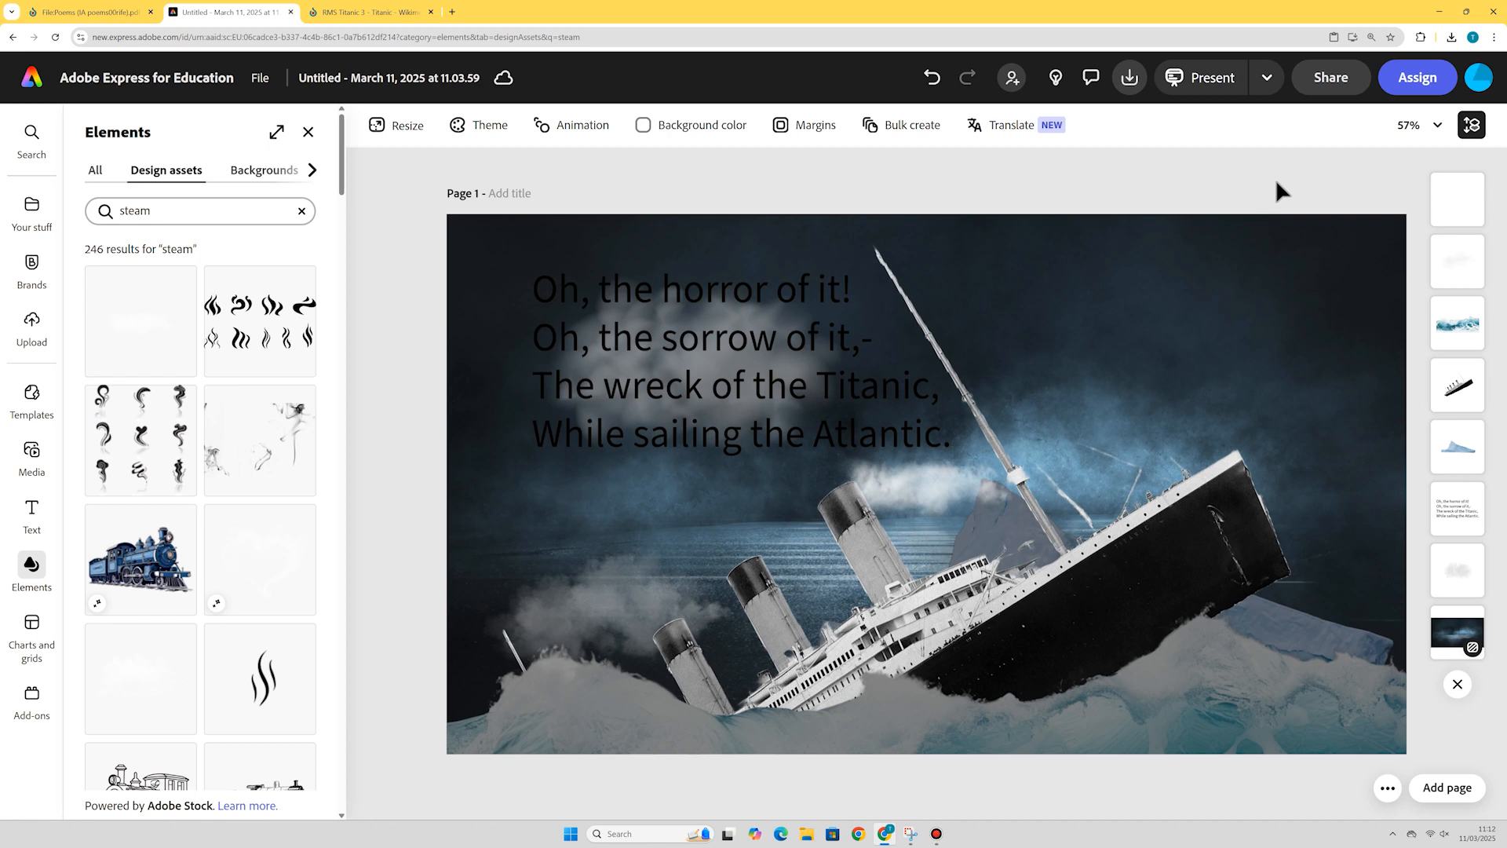
# Change the poem text's fill colour to light grey #D6D6D6.
pyautogui.click(626, 300)
pyautogui.click(625, 300)
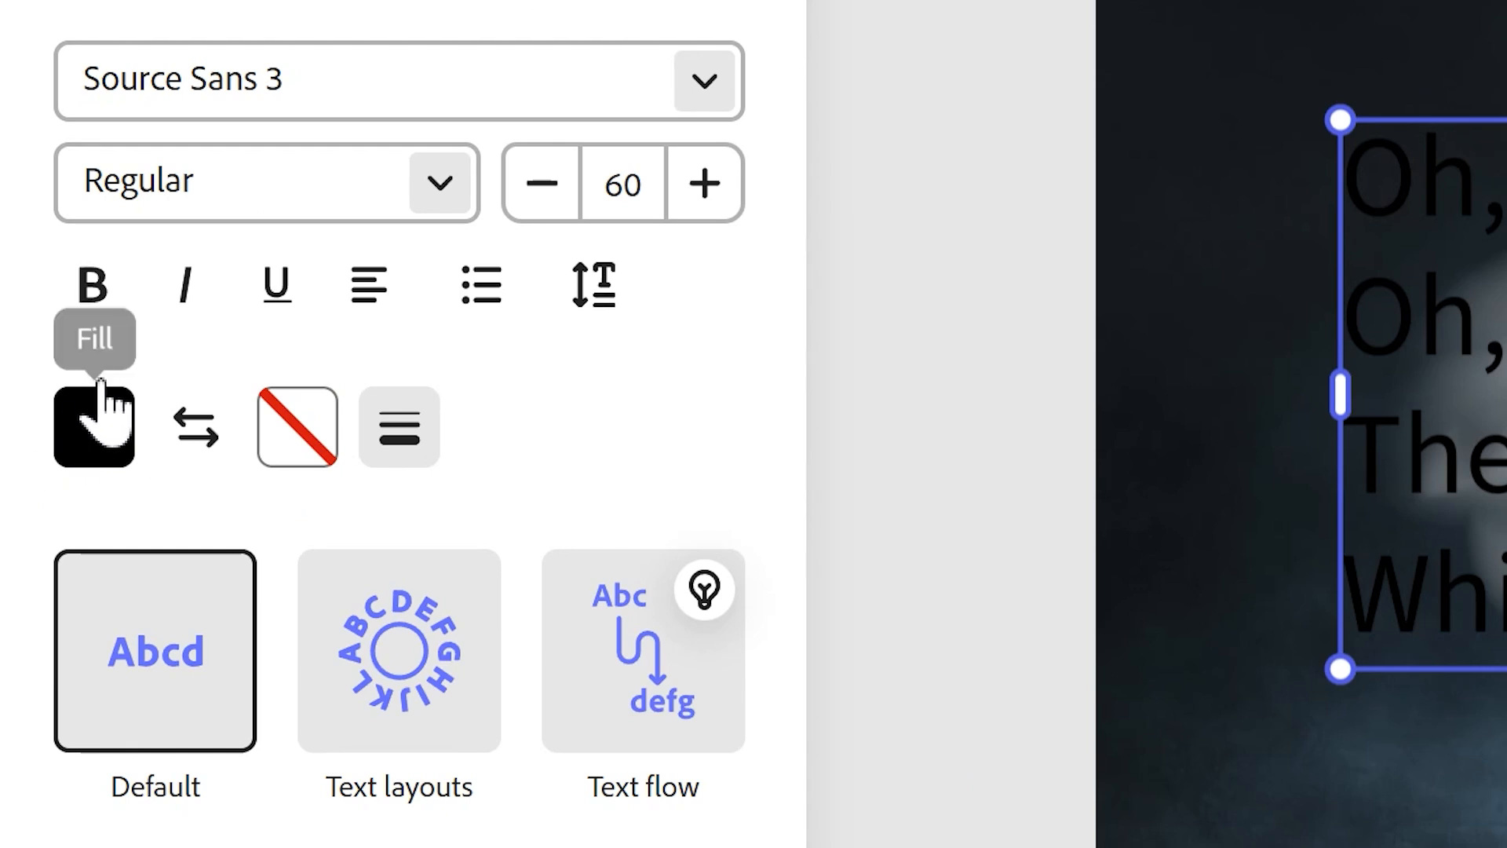
pyautogui.click(87, 424)
pyautogui.moveTo(208, 614); pyautogui.dragTo(115, 315)
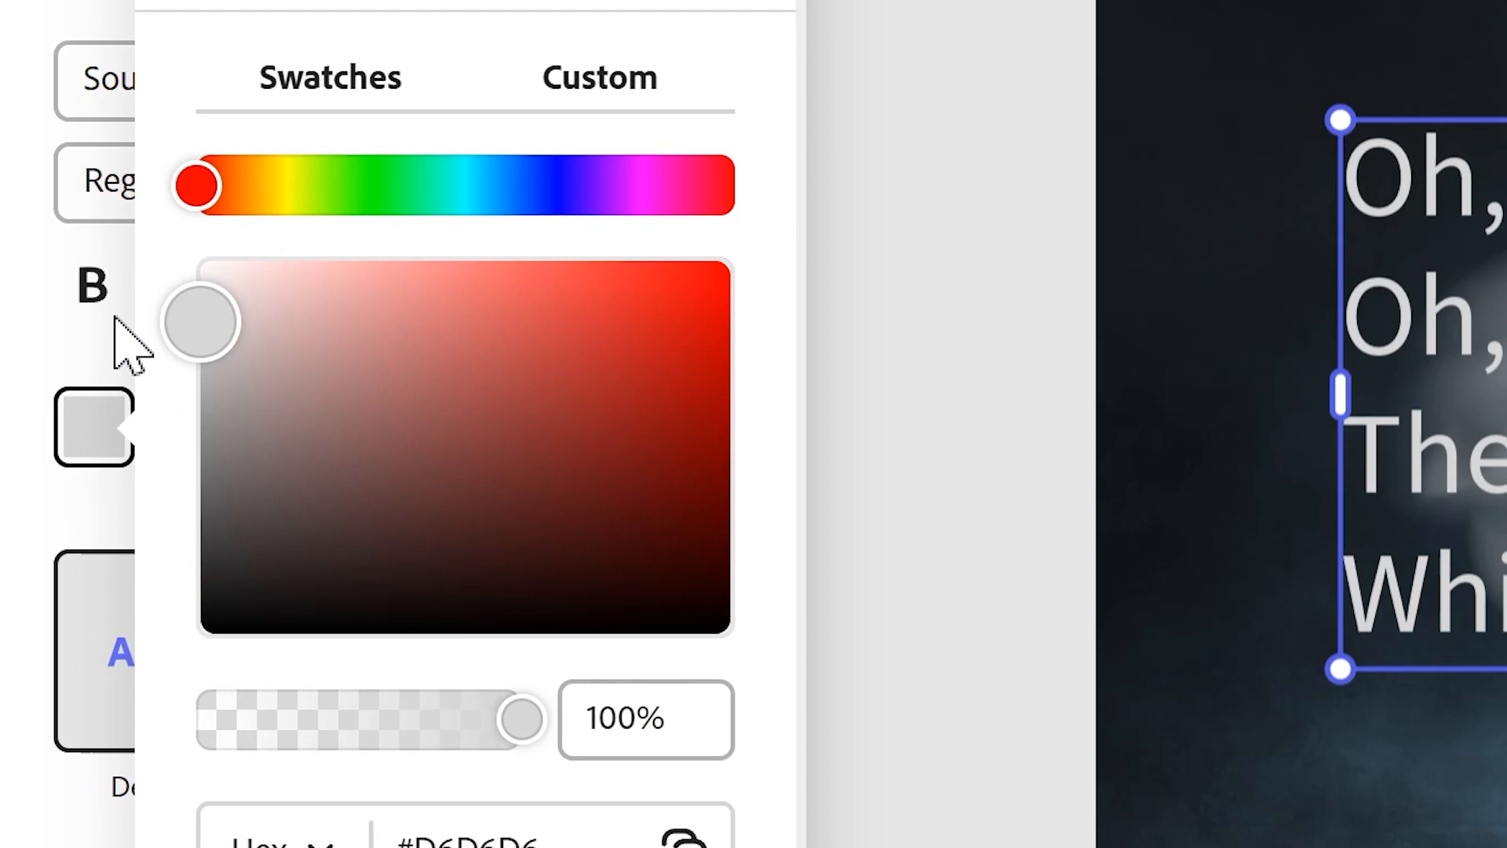
pyautogui.click(863, 24)
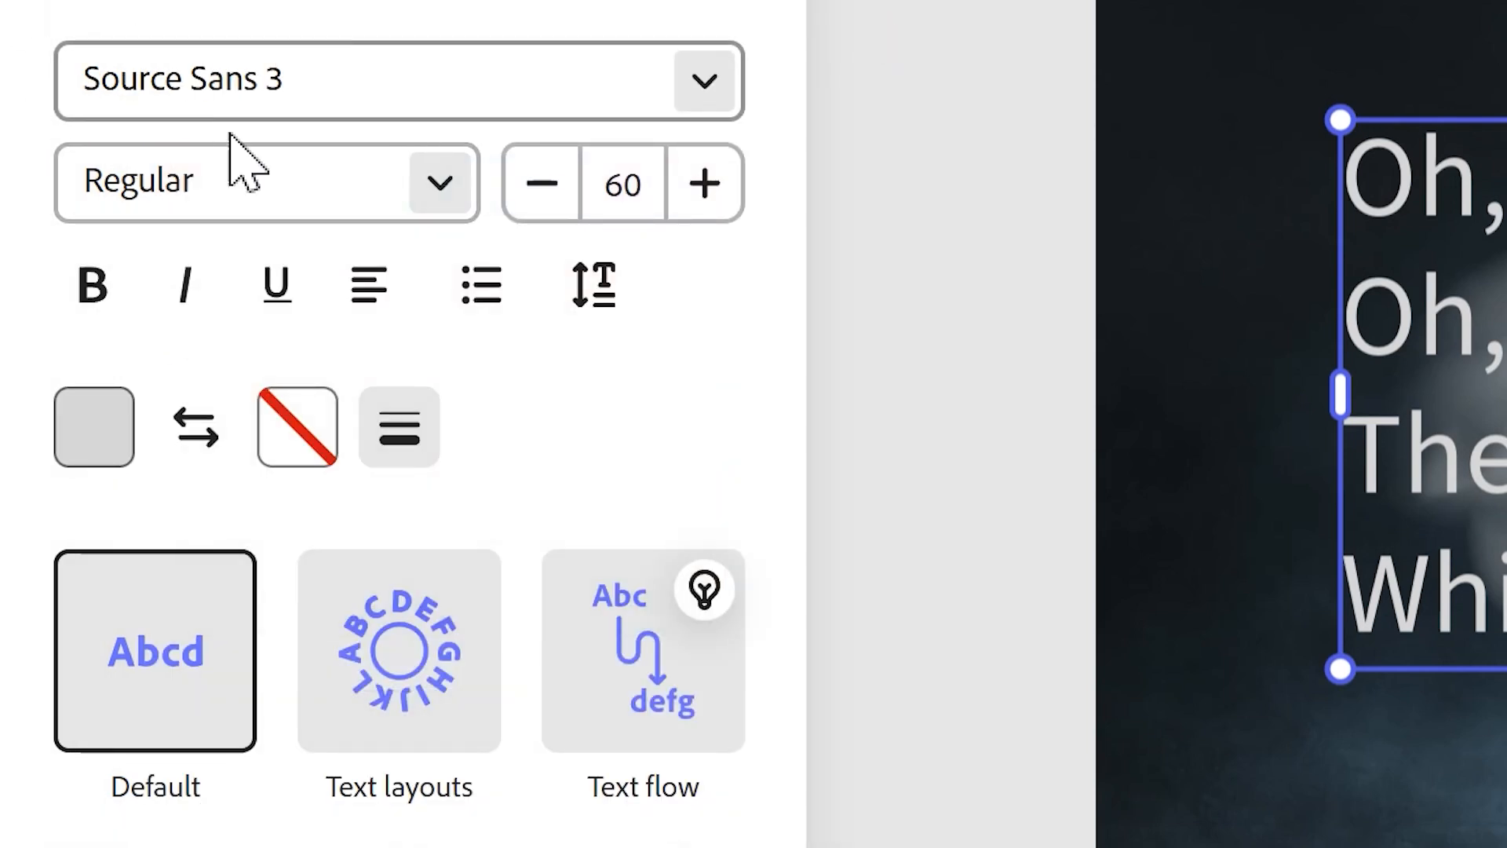
# Set the poem font to Goudy Bookletter 1911 and nudge the text slightly up and left.
pyautogui.click(706, 85)
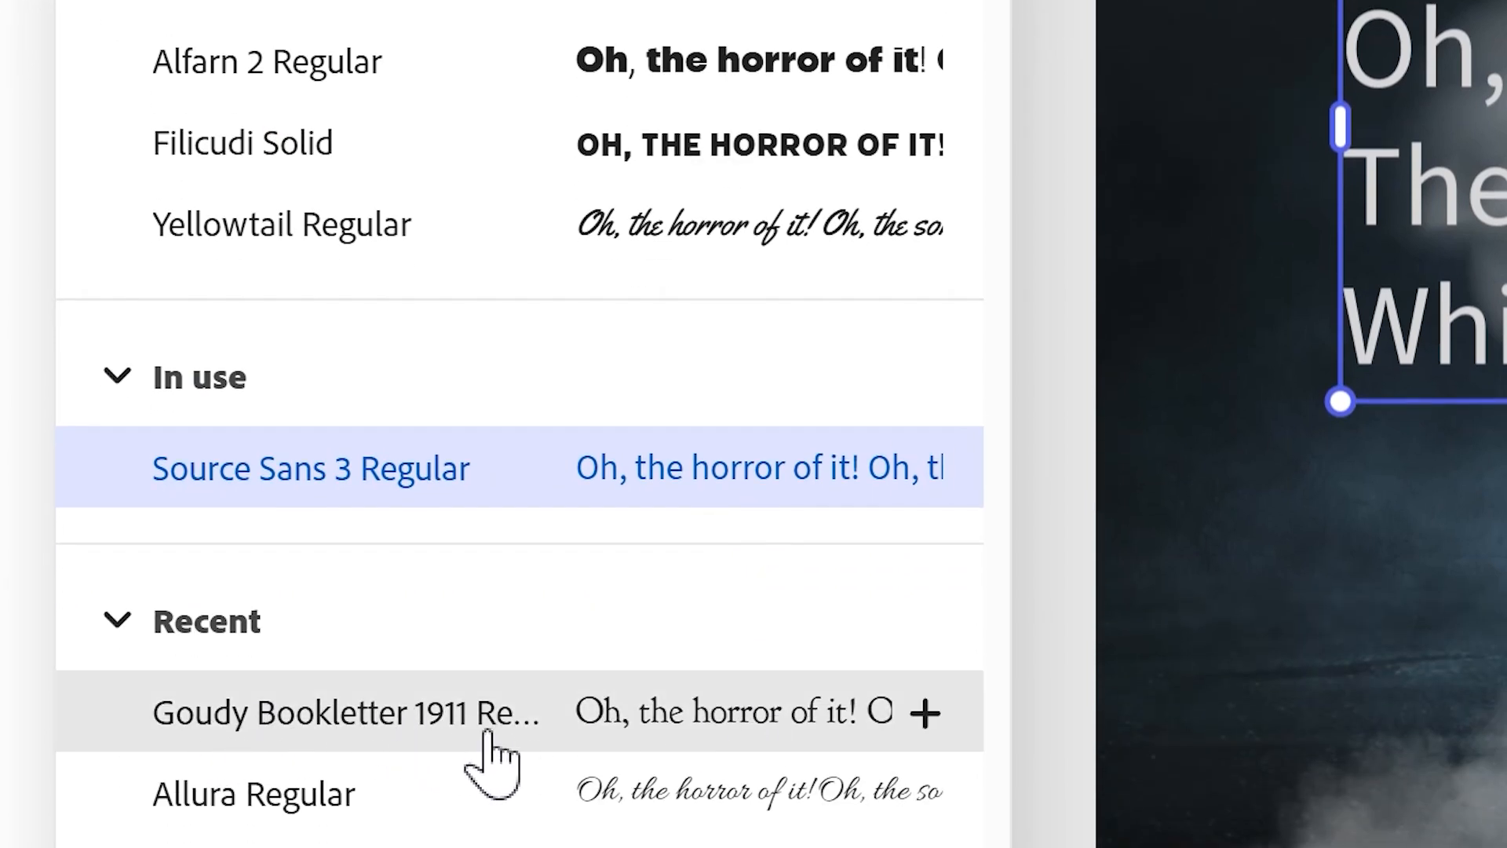
pyautogui.click(715, 718)
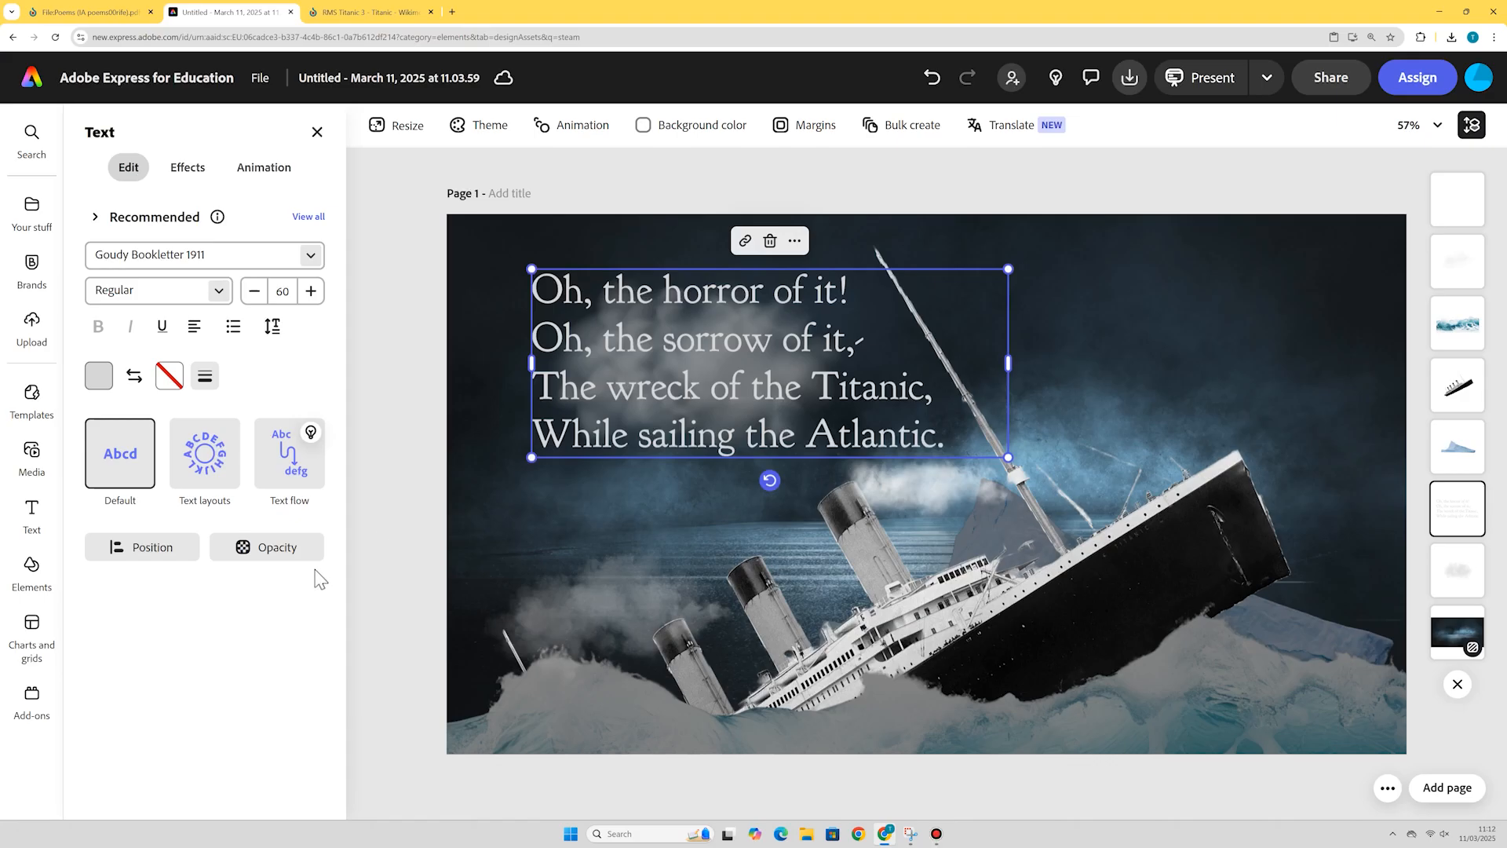
pyautogui.click(1115, 206)
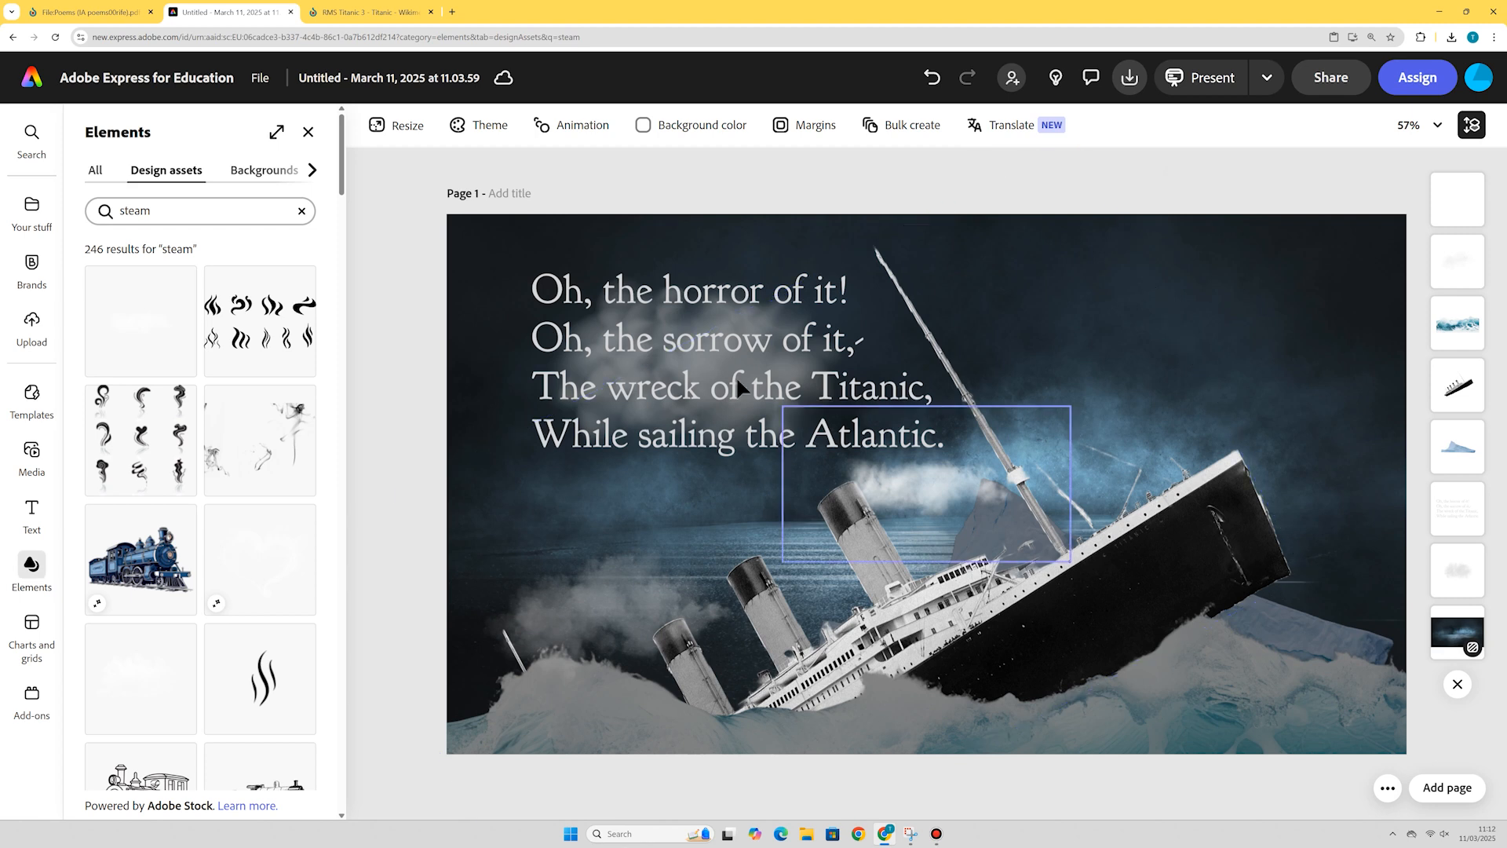
pyautogui.moveTo(616, 298); pyautogui.dragTo(584, 286)
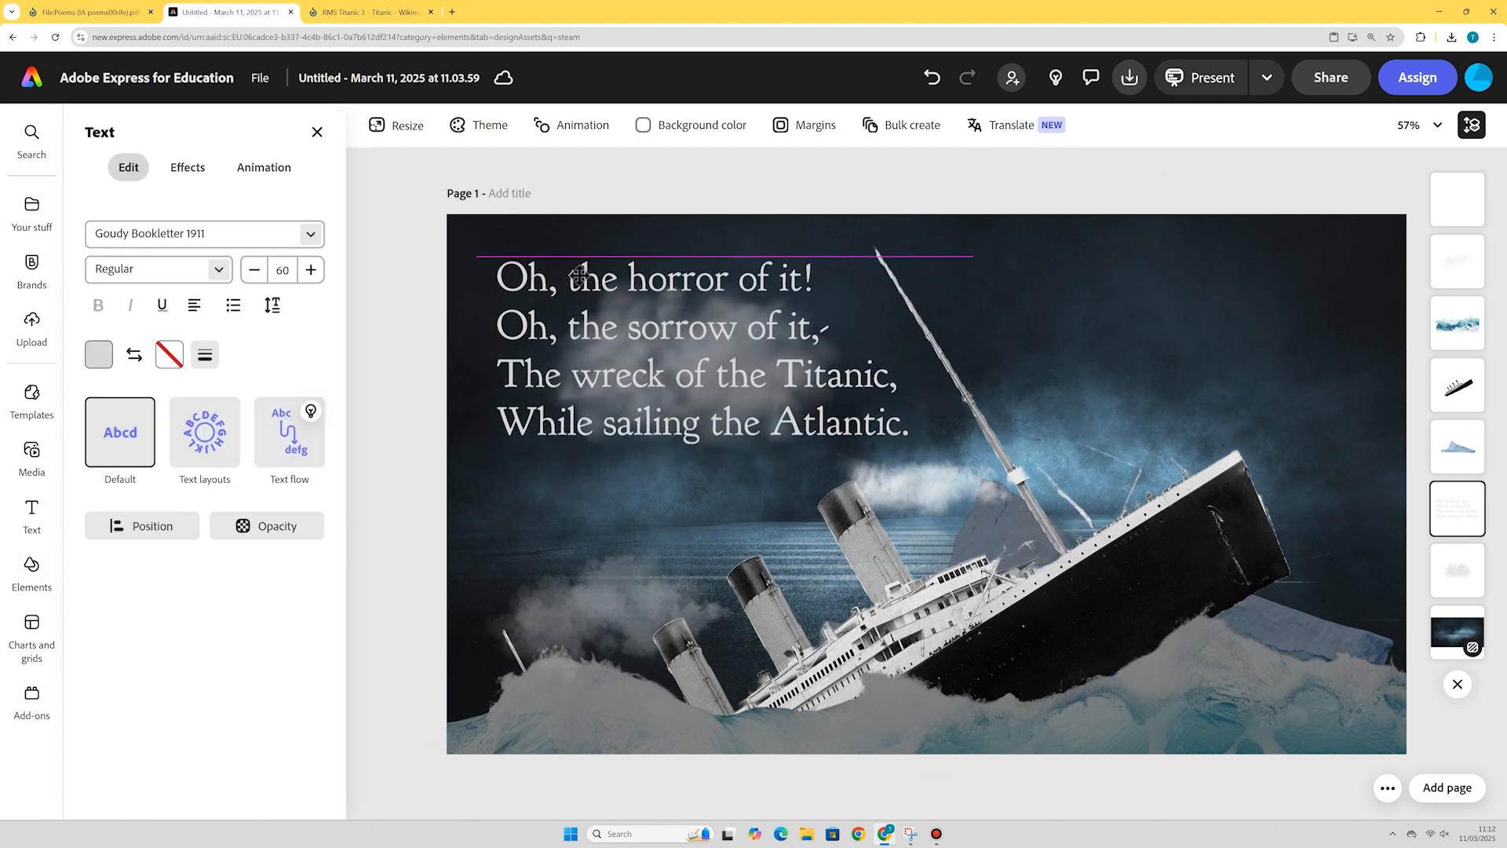
pyautogui.click(1184, 203)
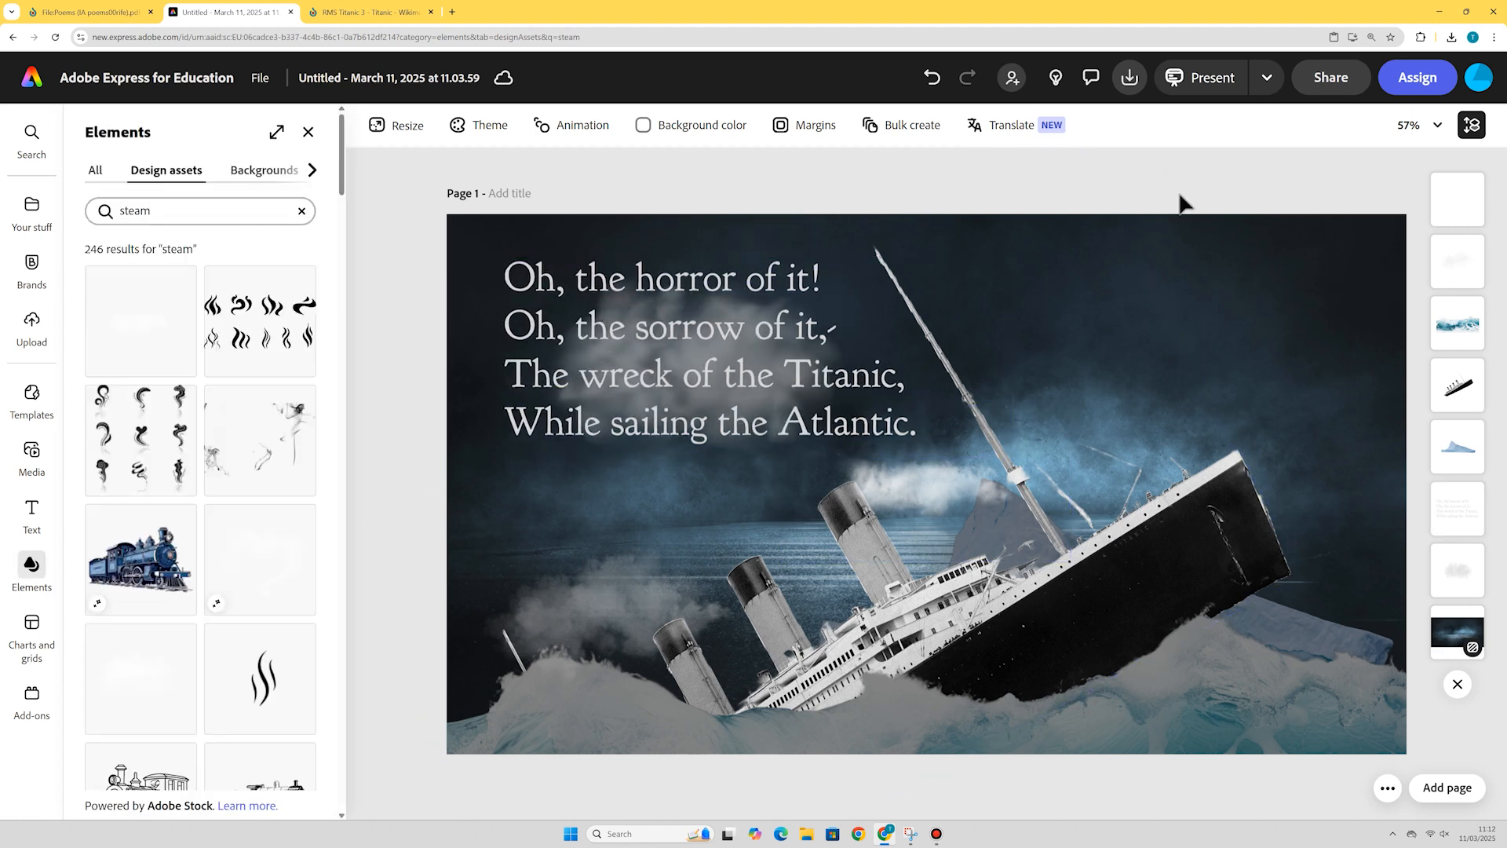
# Apply a pink-and-black duotone effect to the ship.
pyautogui.click(1470, 400)
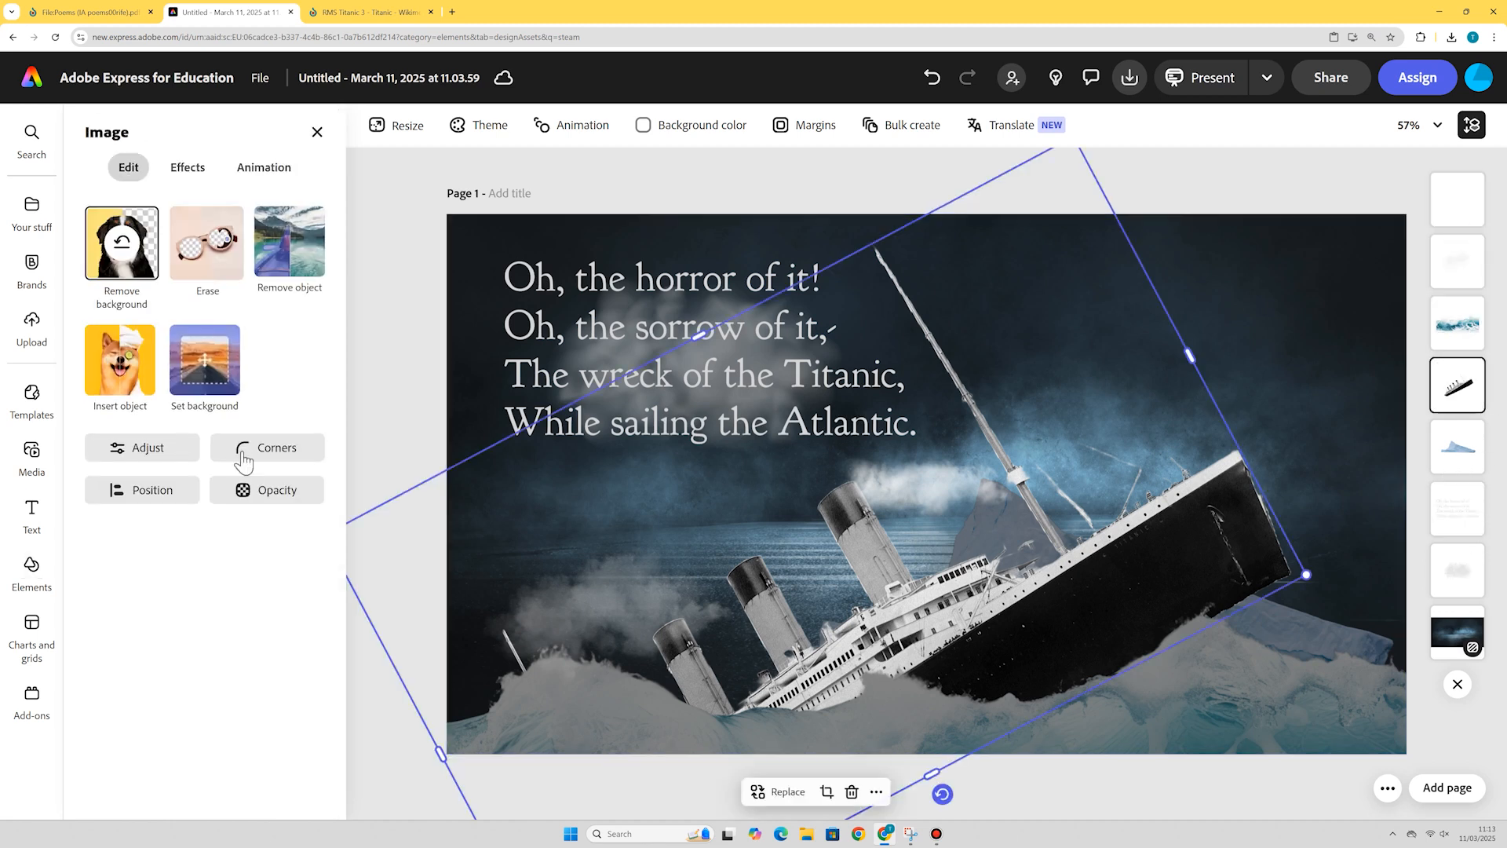
pyautogui.click(194, 169)
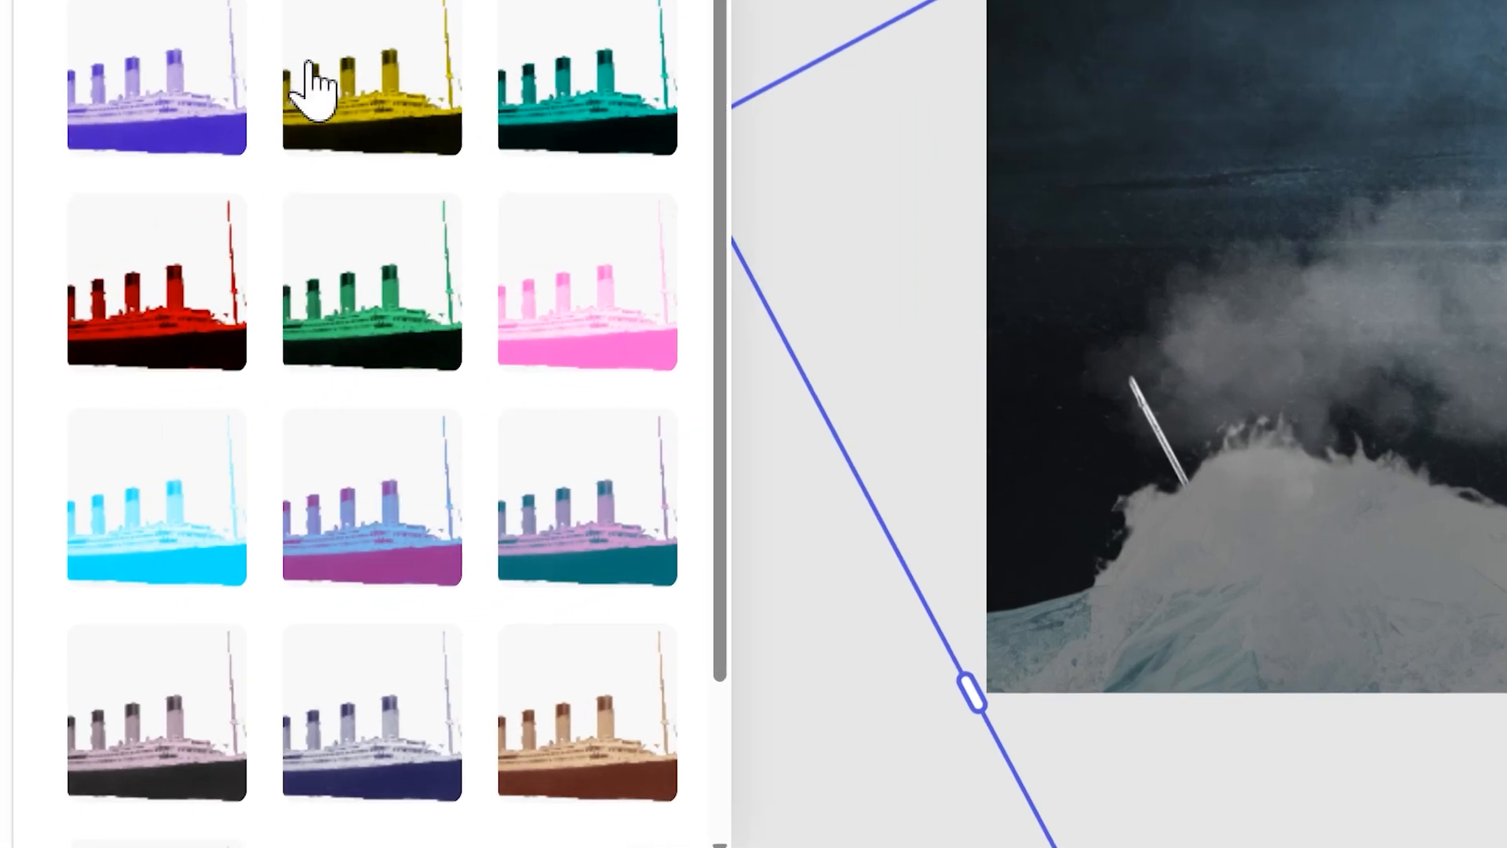
pyautogui.scroll(-3, 319, 84)
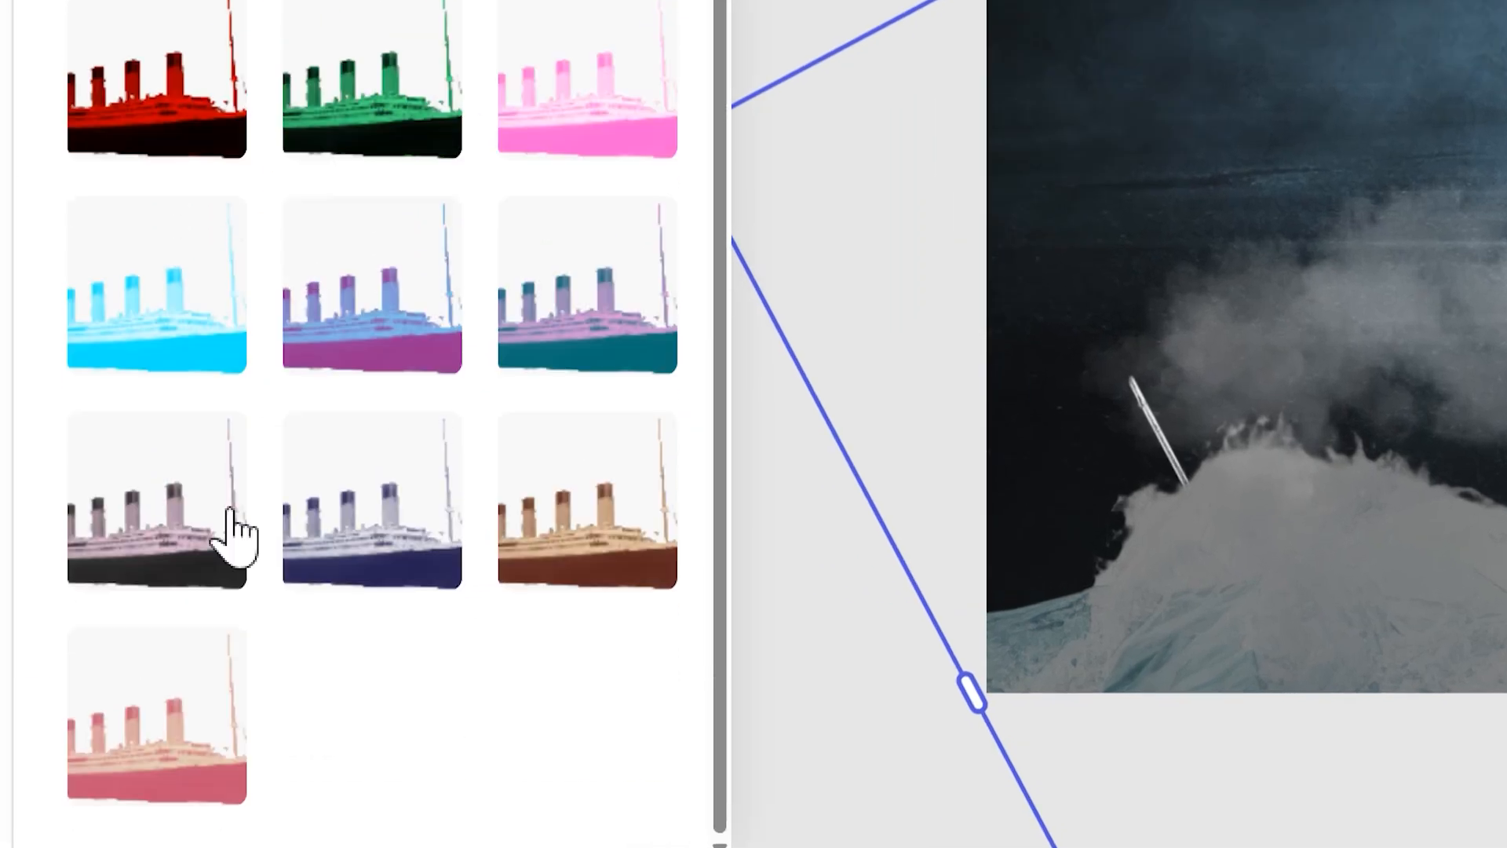
pyautogui.click(588, 339)
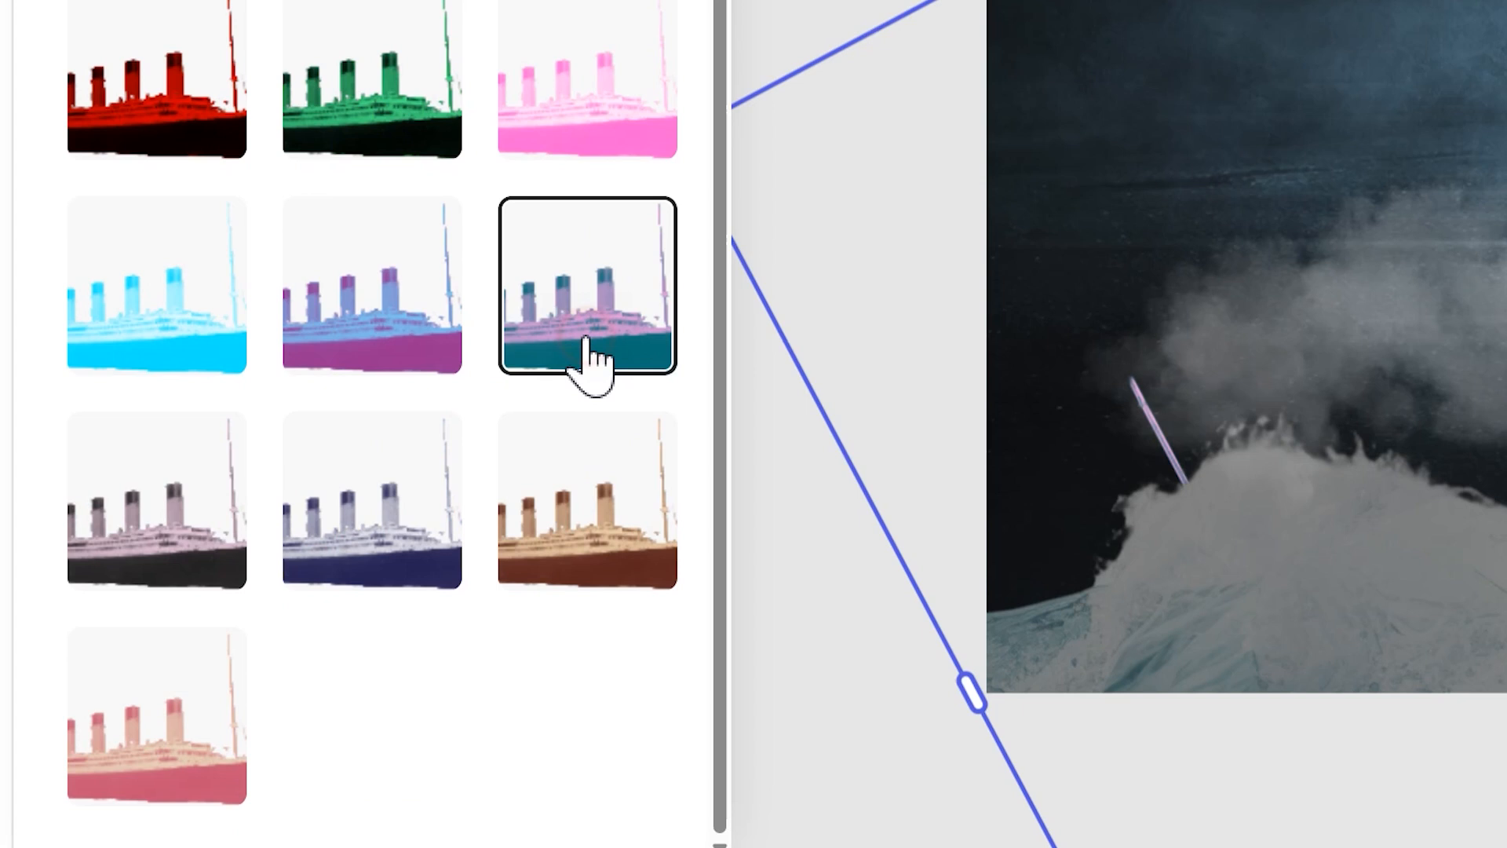
pyautogui.click(595, 550)
pyautogui.click(160, 559)
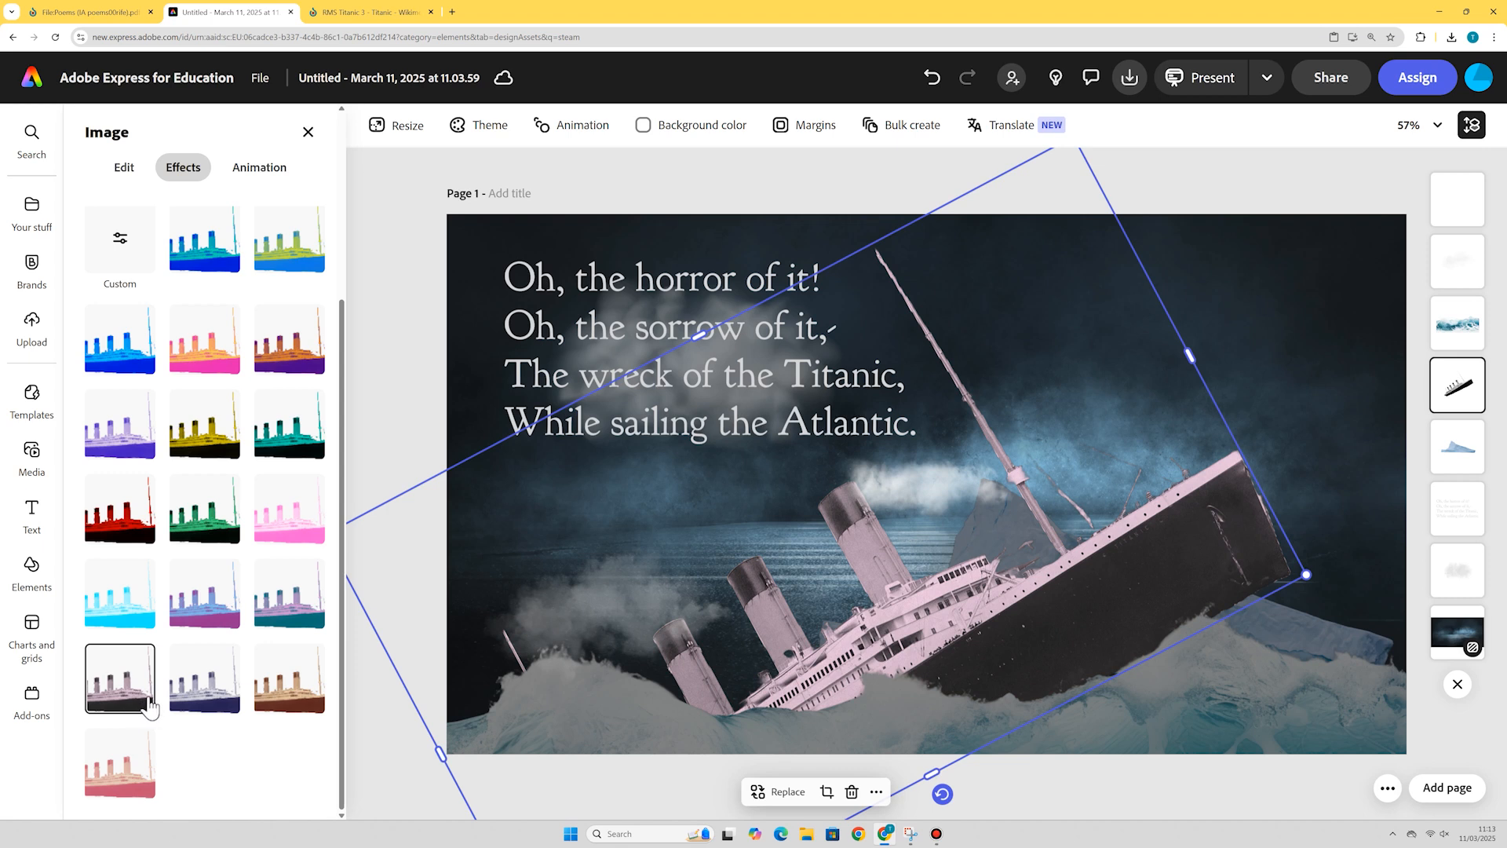
pyautogui.click(1242, 165)
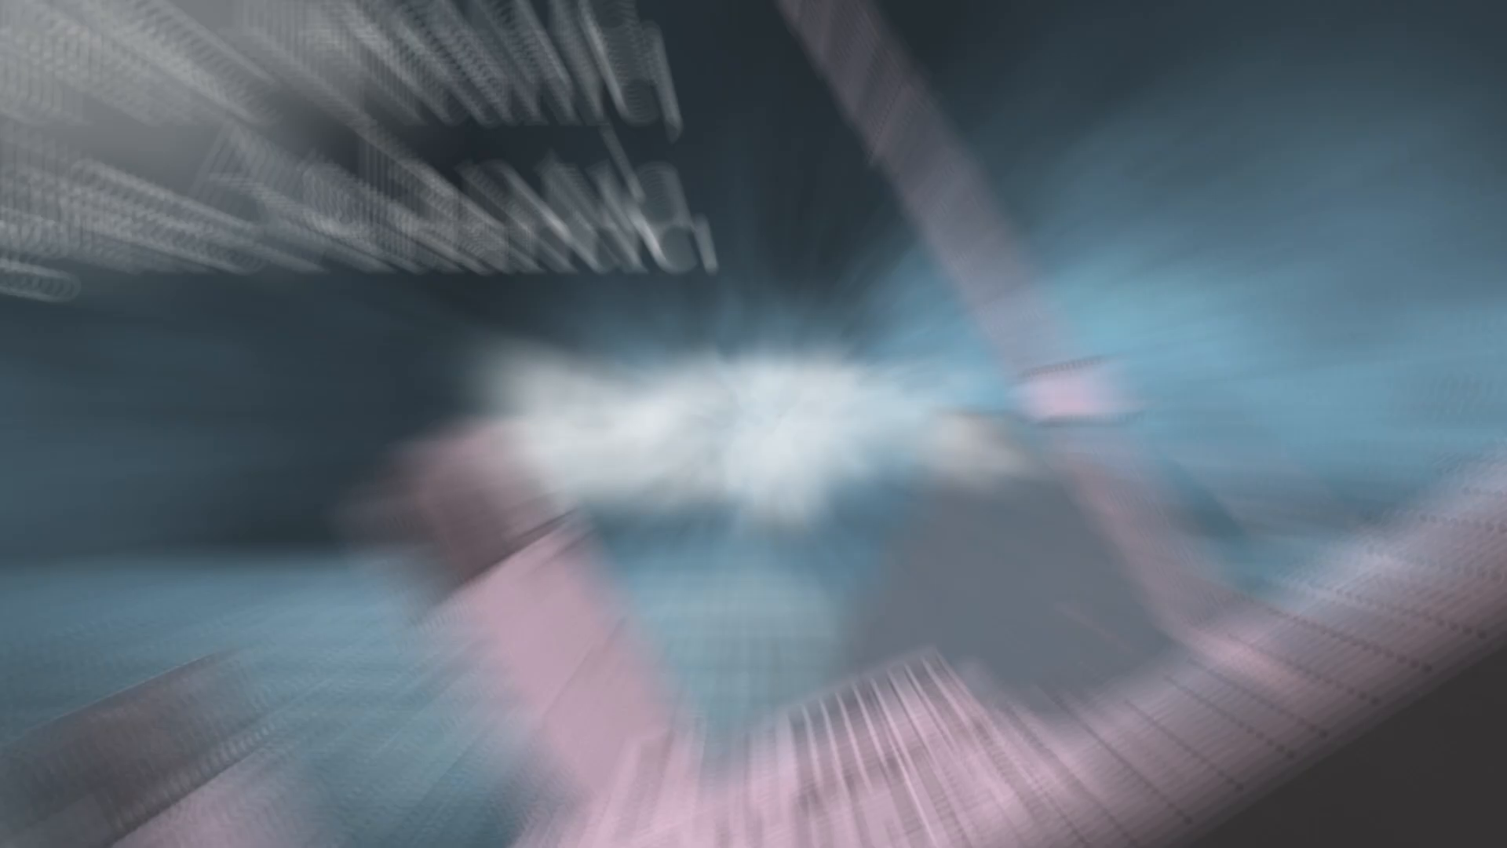